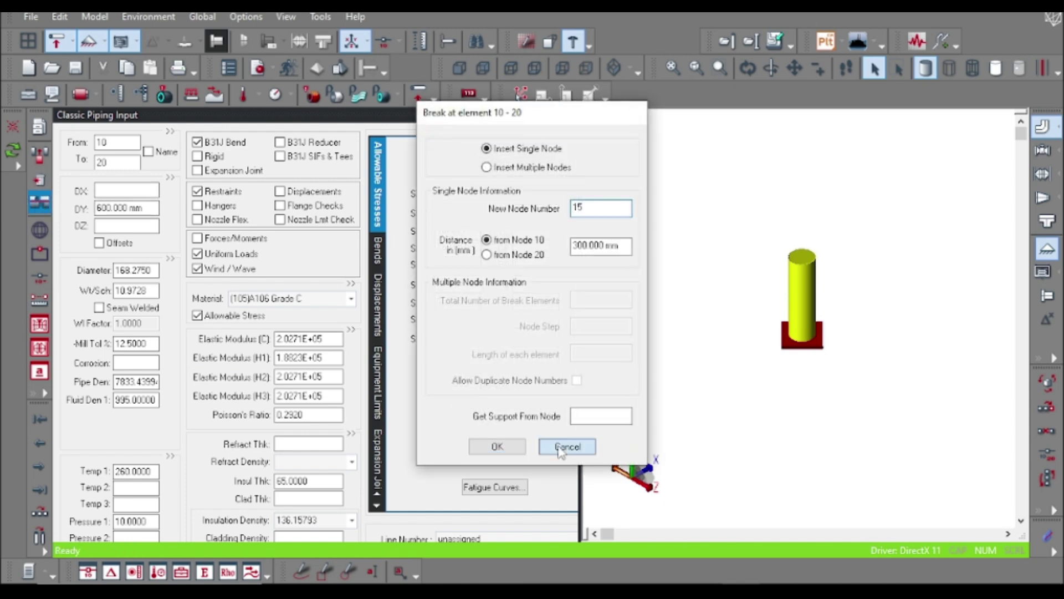
- Cancel the node break on element 10-20 and begin new element 20-30
click(567, 446)
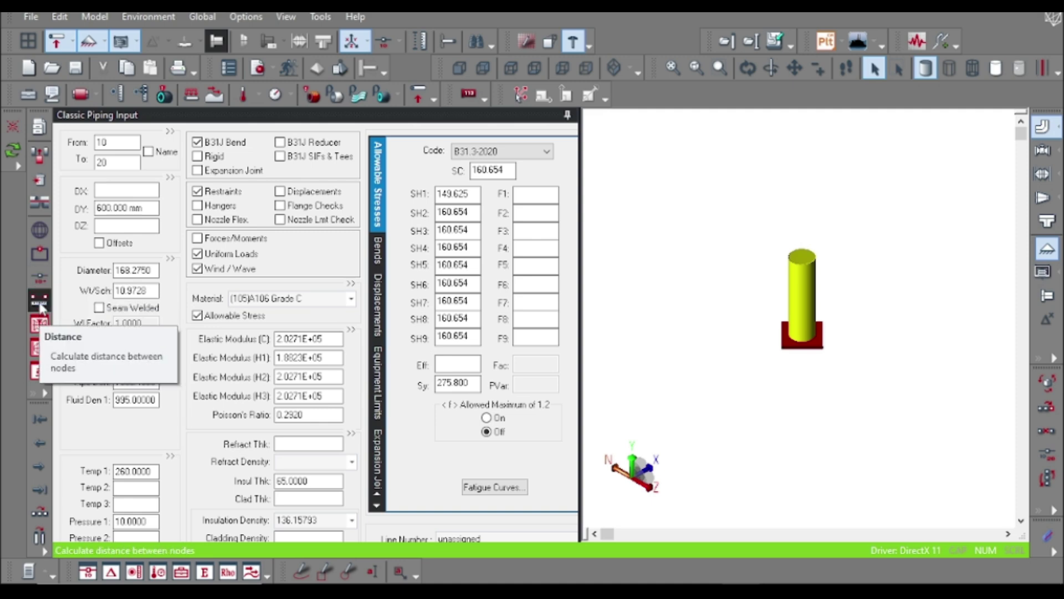
click(34, 517)
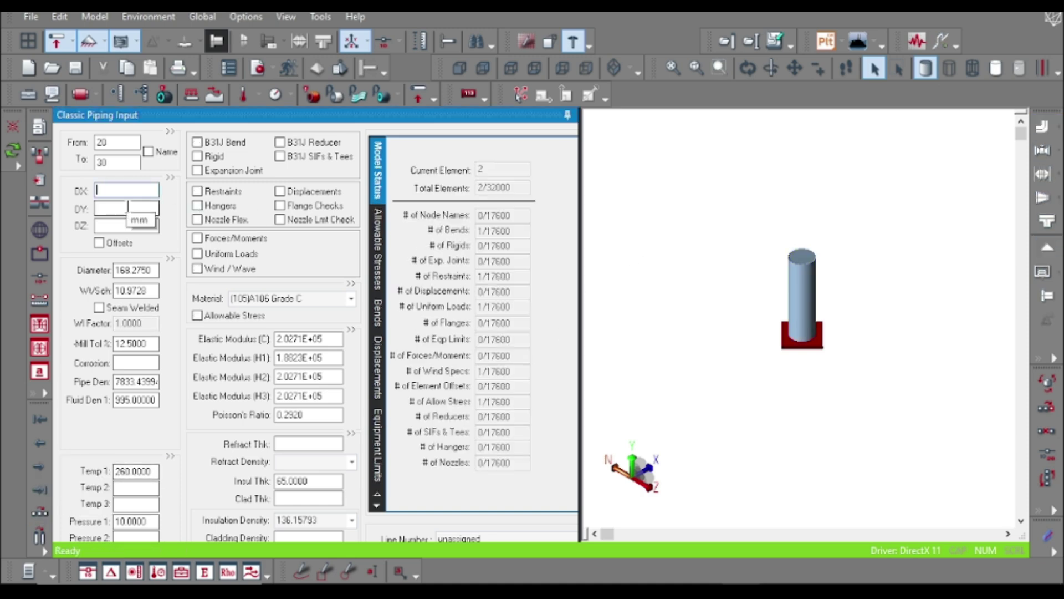
- Give element 20-30 a Z length of -1500 mm
click(122, 228)
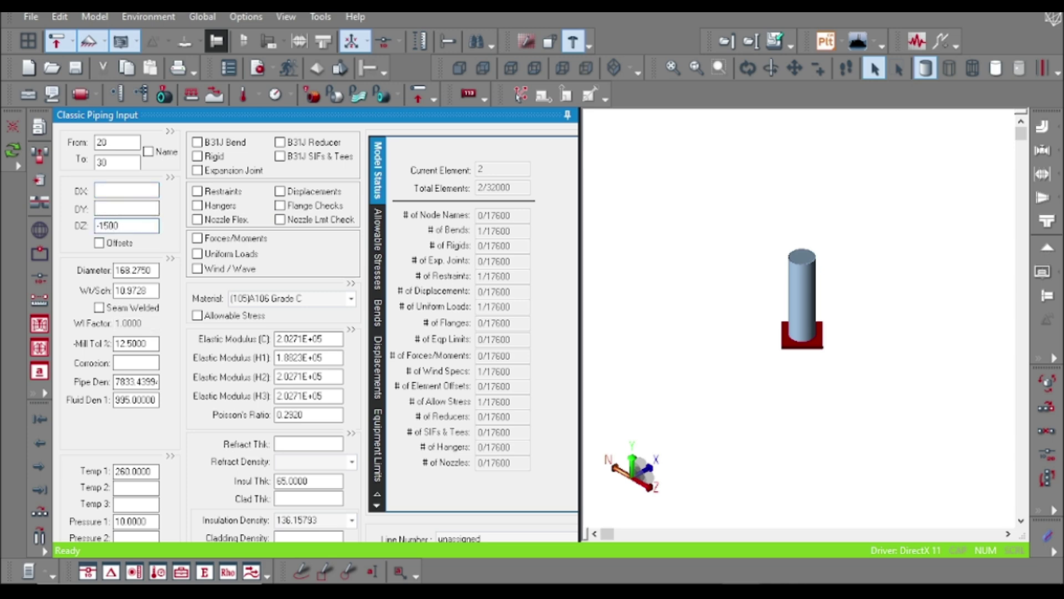
key(Tab)
click(736, 304)
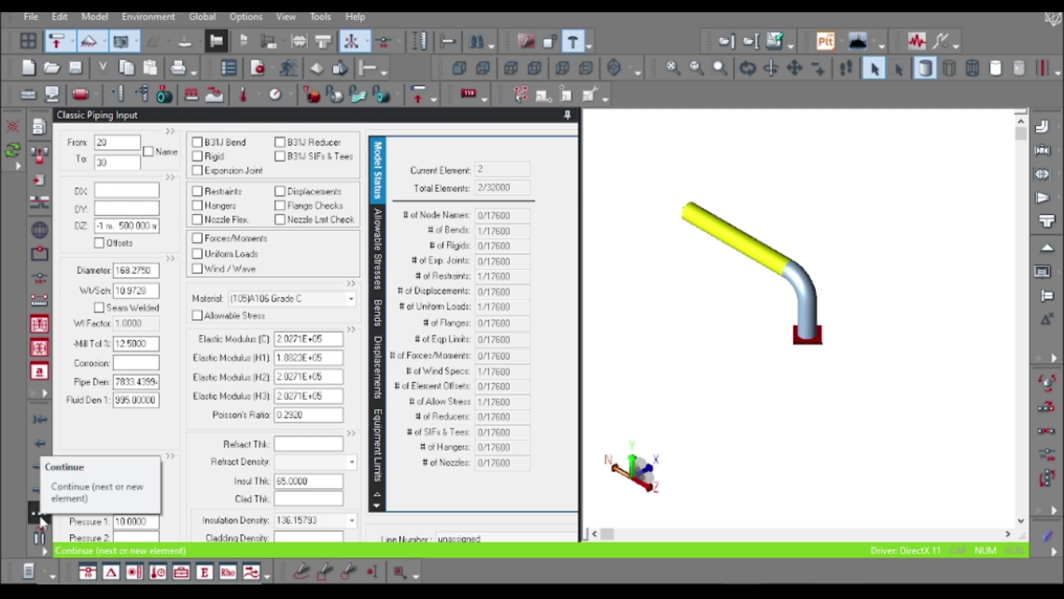
drag(29, 404, 3, 166)
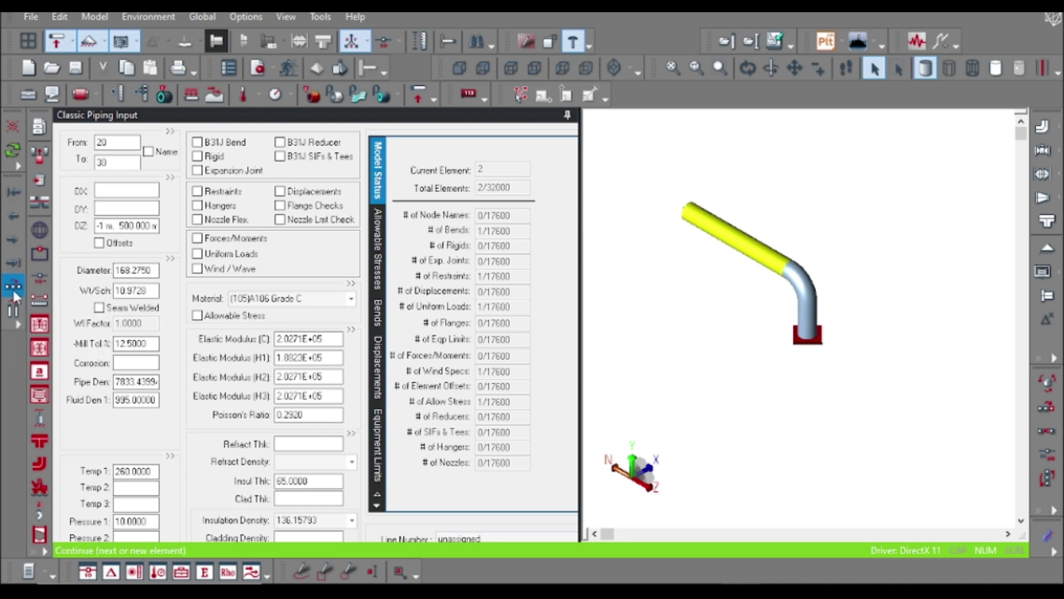
- Add element 30-40 running -3000 mm in Y and bend the end of 20-30
click(46, 294)
click(116, 208)
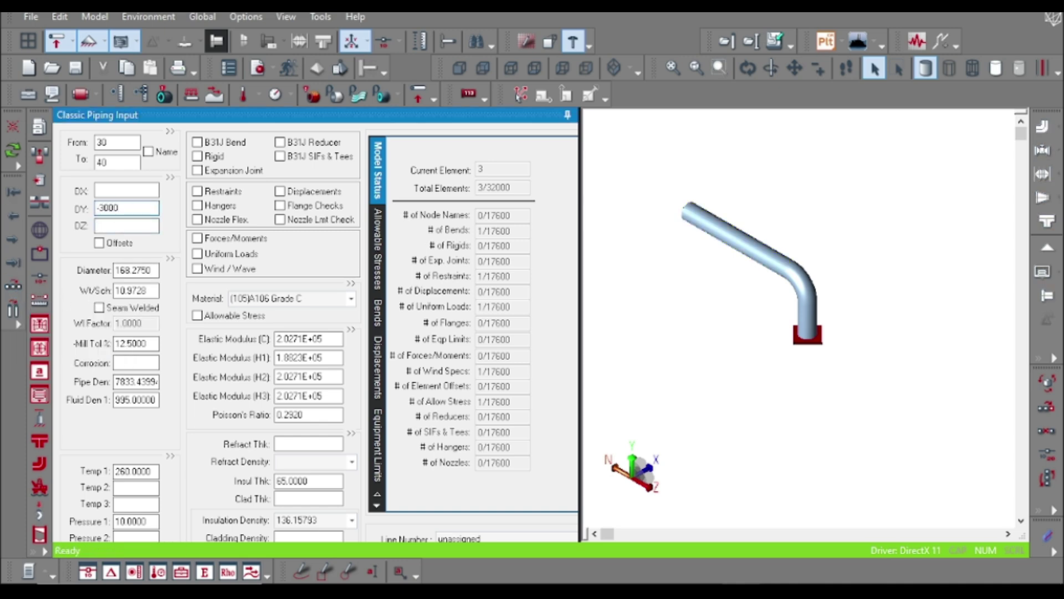
click(720, 227)
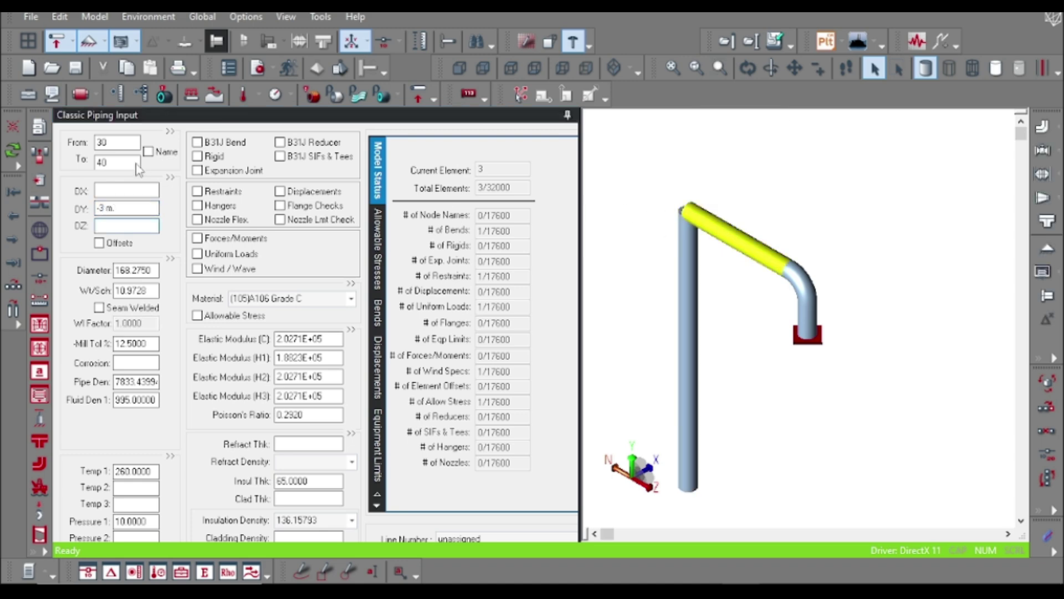
click(197, 142)
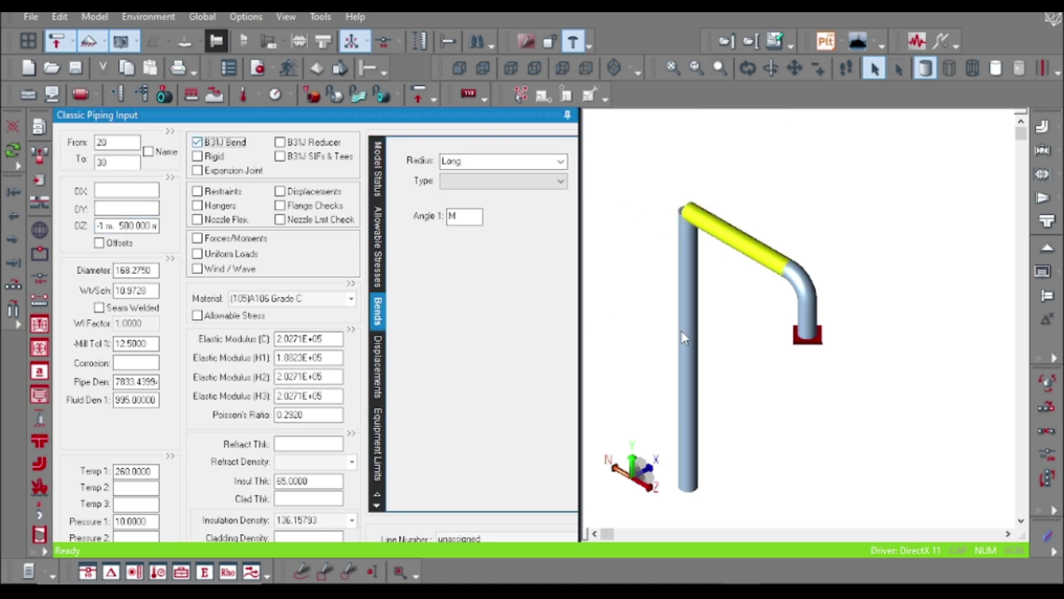
click(694, 372)
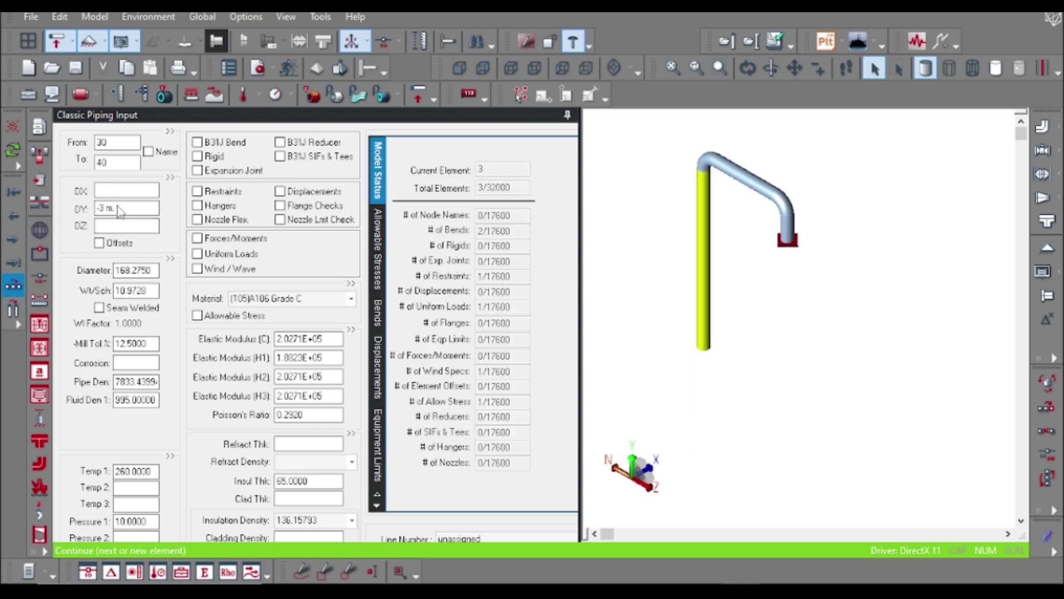
- Add element 40-50 at DX 2000 mm, bend 30-40, and queue a break on 20-30
click(116, 208)
click(129, 189)
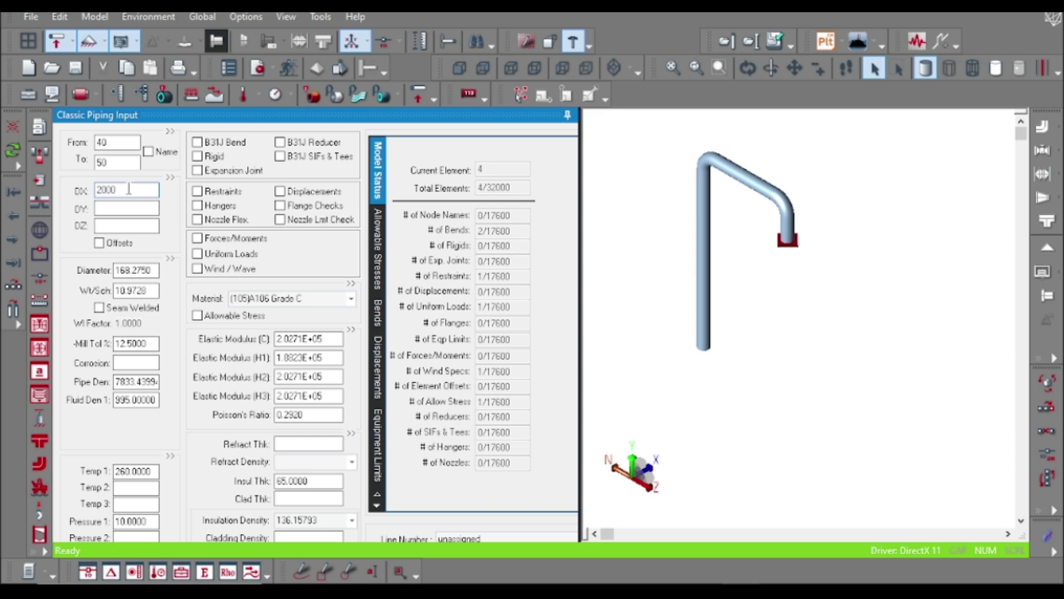
key(Tab)
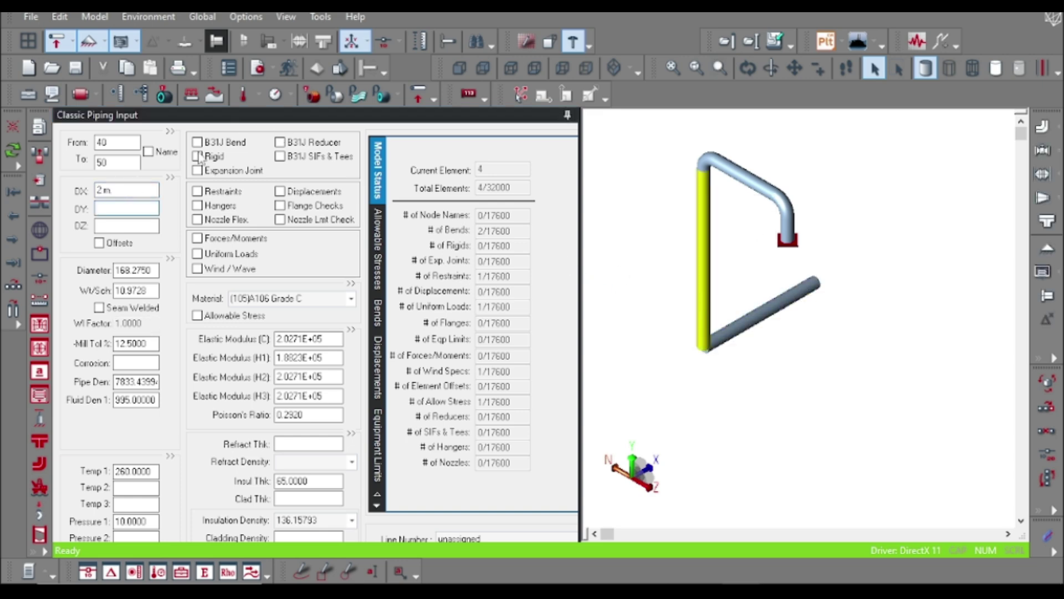
key(Page_Up)
click(197, 143)
click(198, 143)
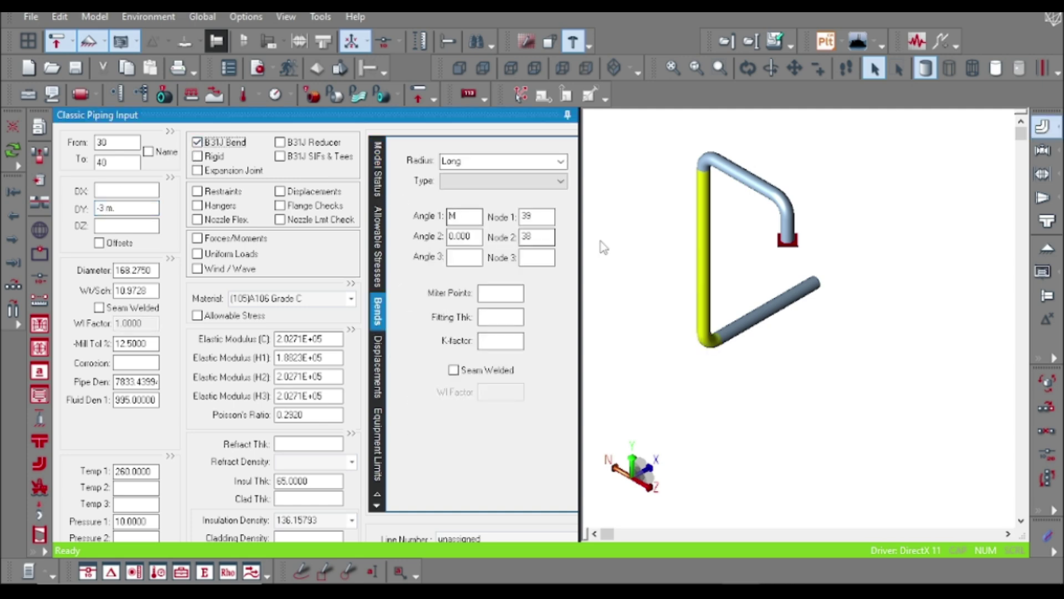
click(804, 301)
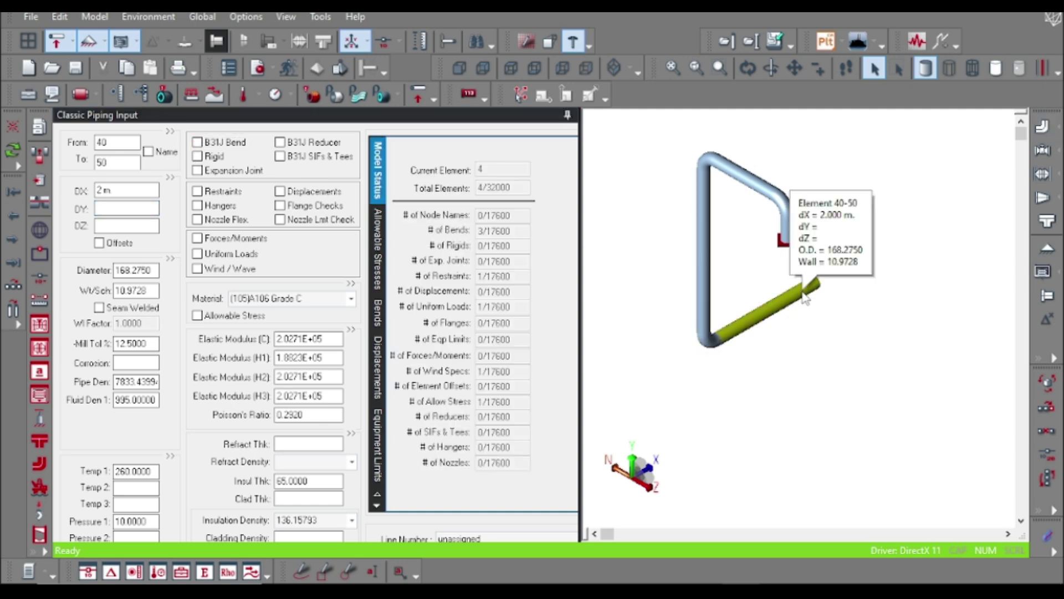
click(752, 191)
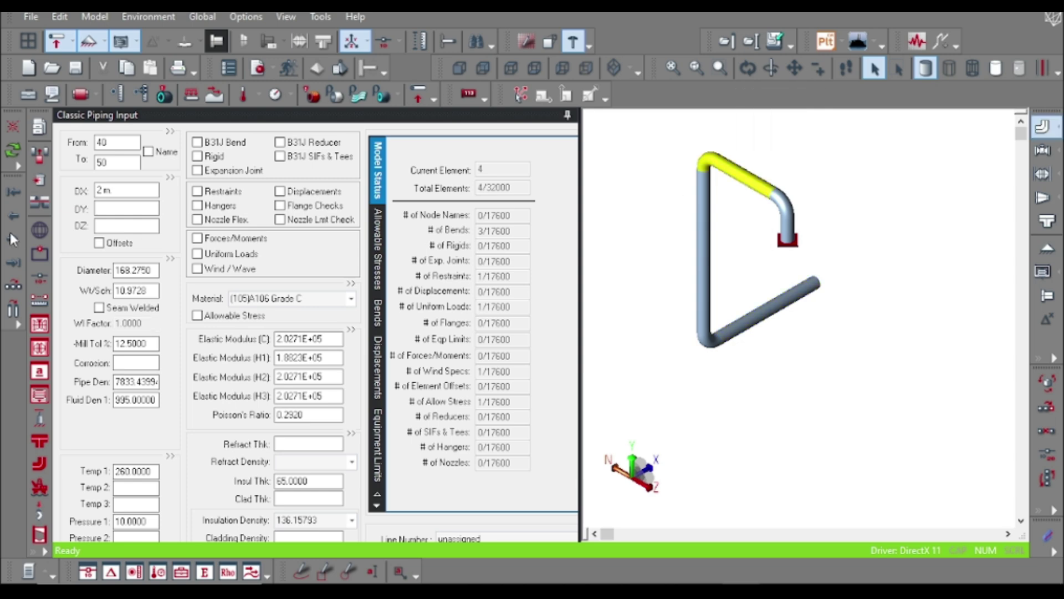
click(40, 202)
- Insert node 25 750 mm from node 20 and put a hanger on it
click(516, 448)
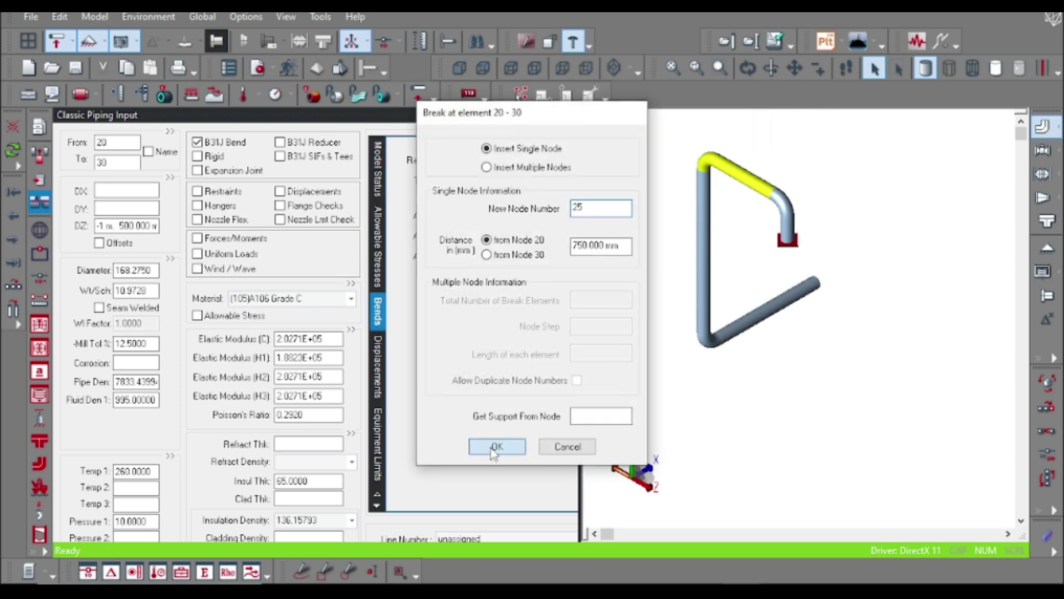
click(197, 206)
click(197, 206)
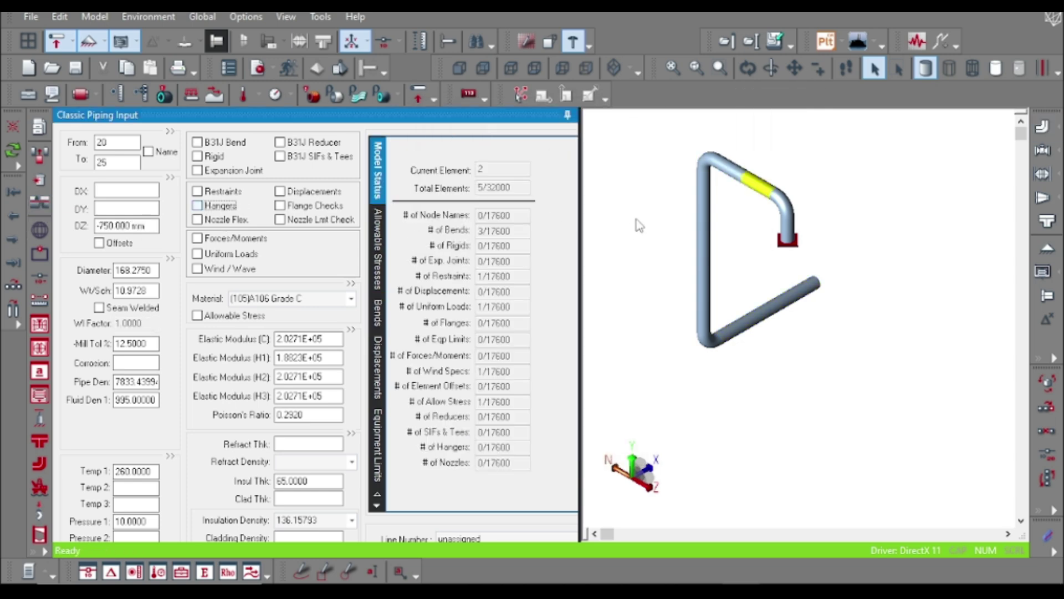
- Insert node 35 1000 mm from node 30 with a GUIDE restraint, gap 3
click(707, 224)
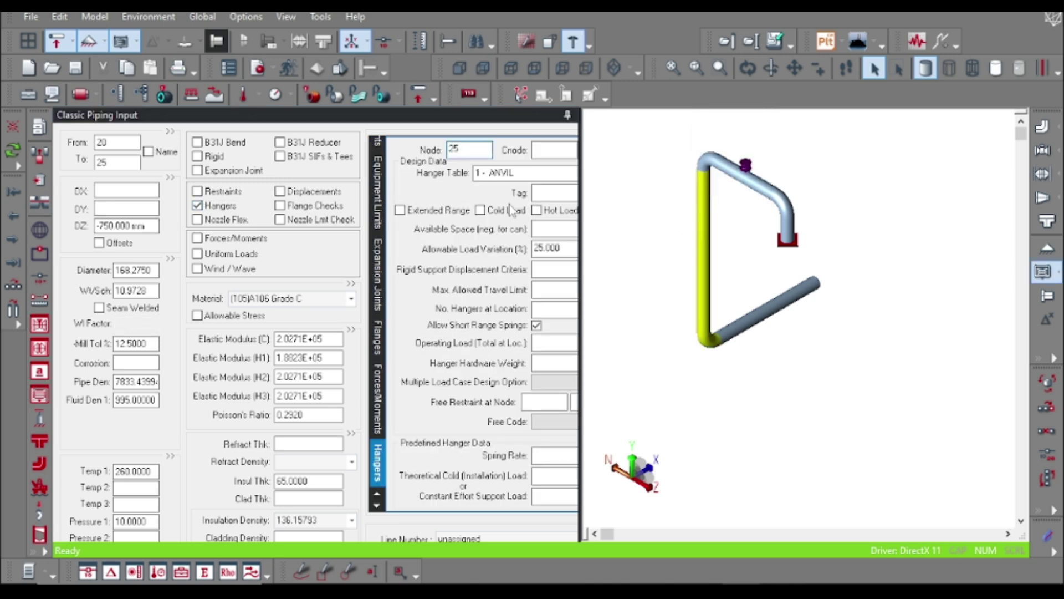
click(42, 202)
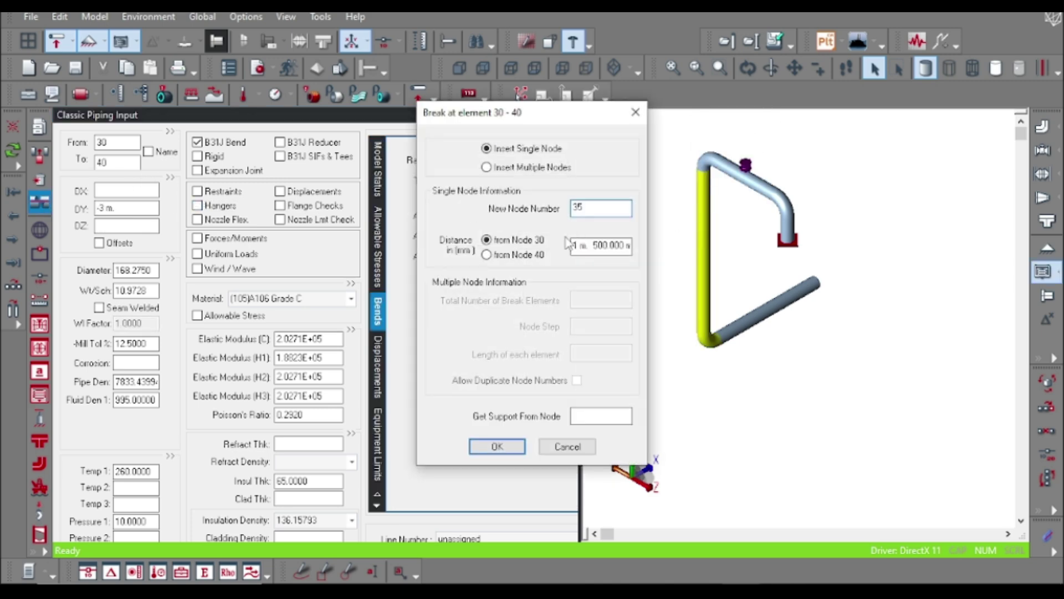
drag(592, 244, 631, 249)
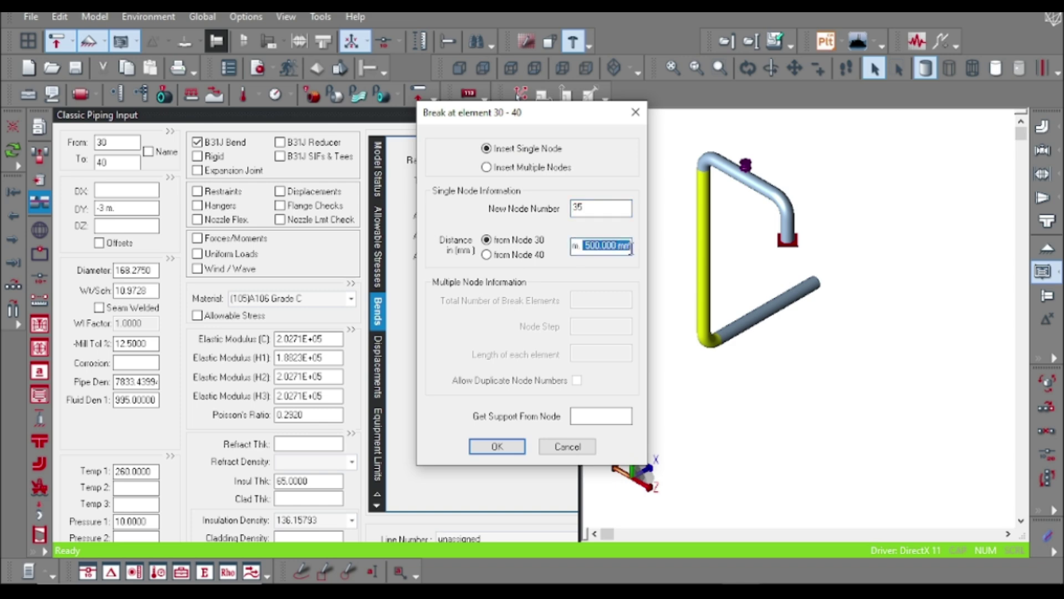
key(BackSpace)
click(493, 447)
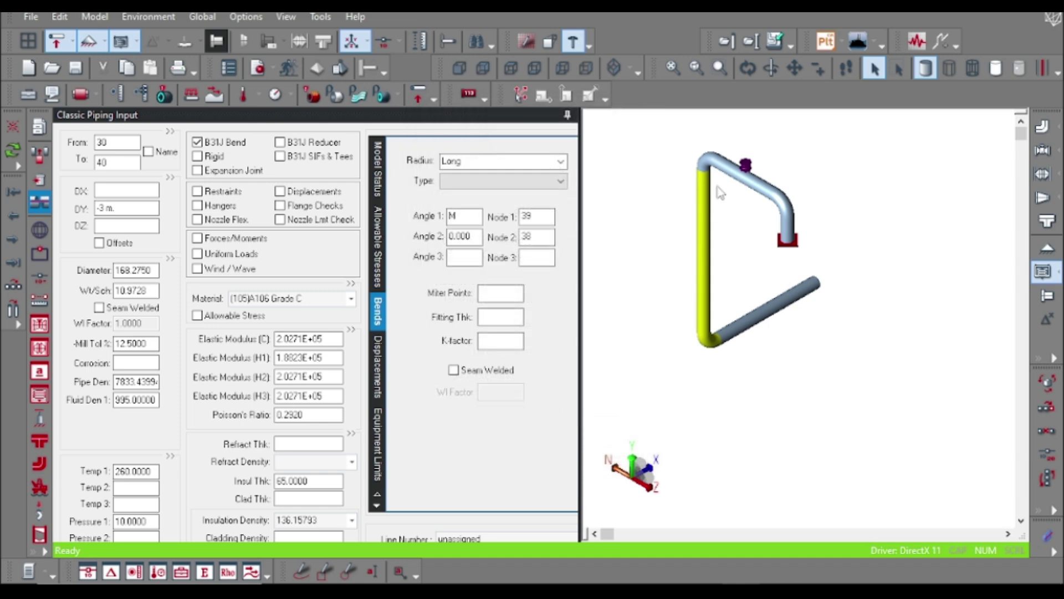
click(198, 191)
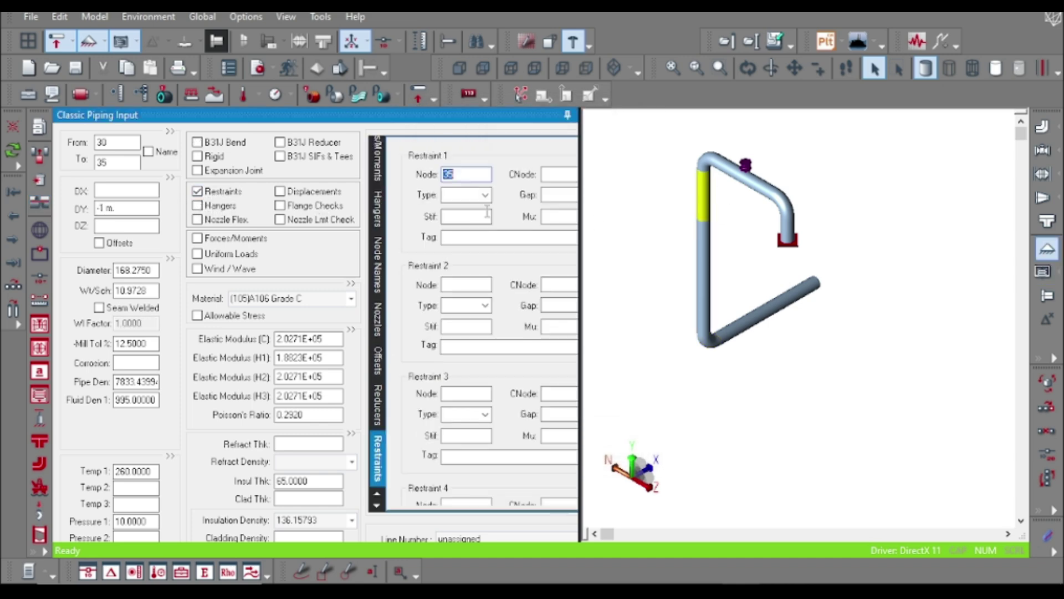
click(471, 195)
click(466, 402)
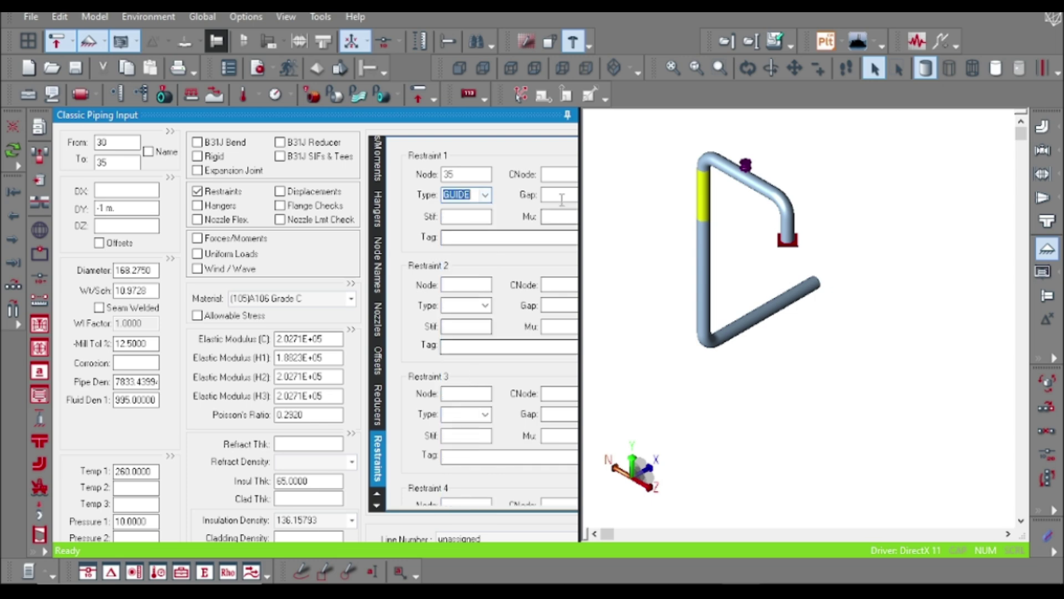
click(561, 194)
text(3)
key(Tab)
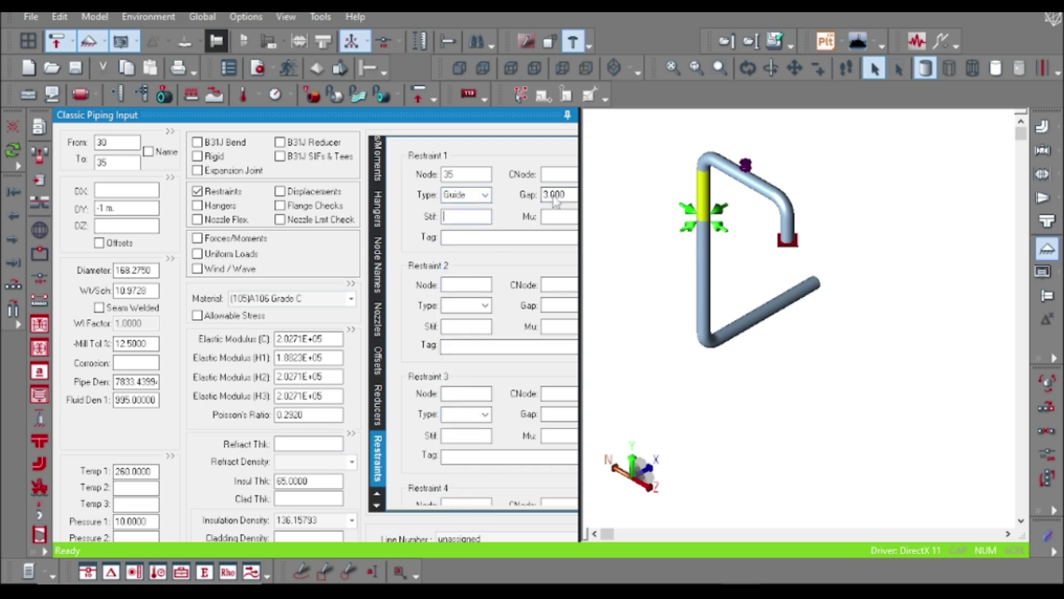
click(775, 314)
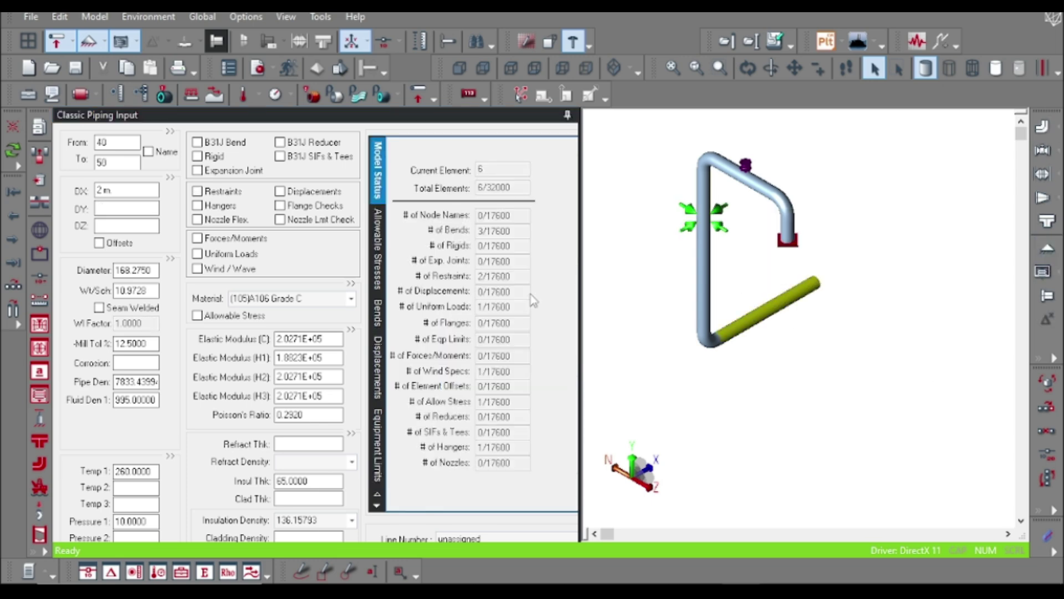
- Insert node 45 1 m from node 40 with a +Y restraint, friction coefficient 0.3
click(39, 202)
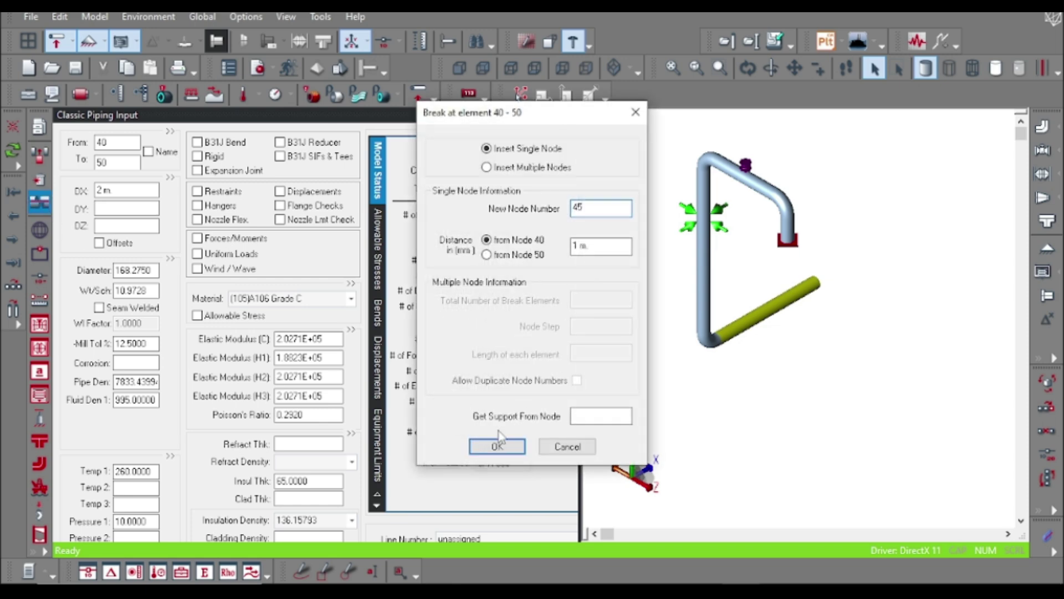
click(497, 446)
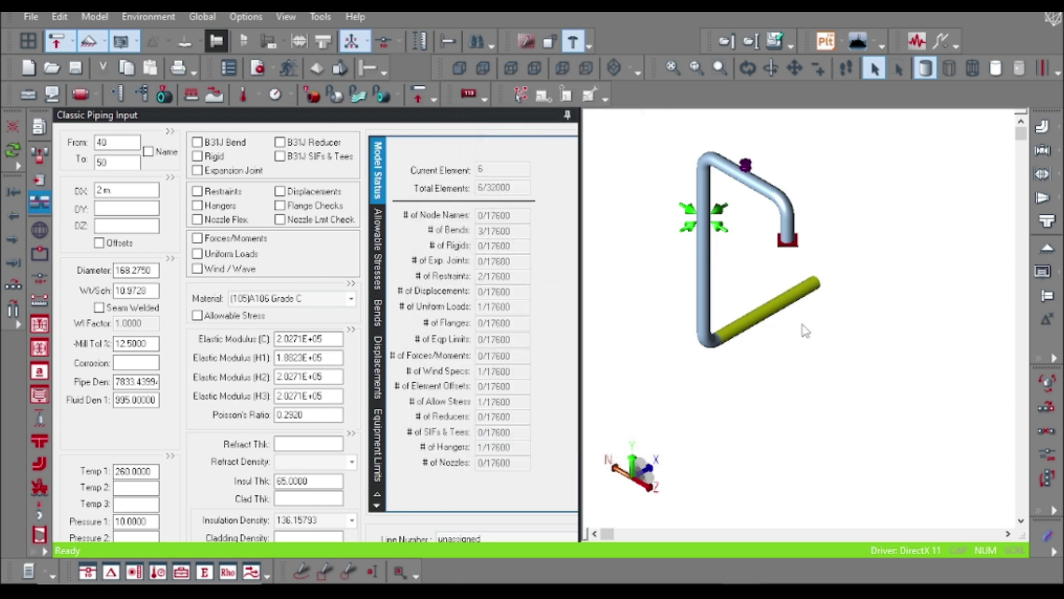
click(197, 191)
click(485, 194)
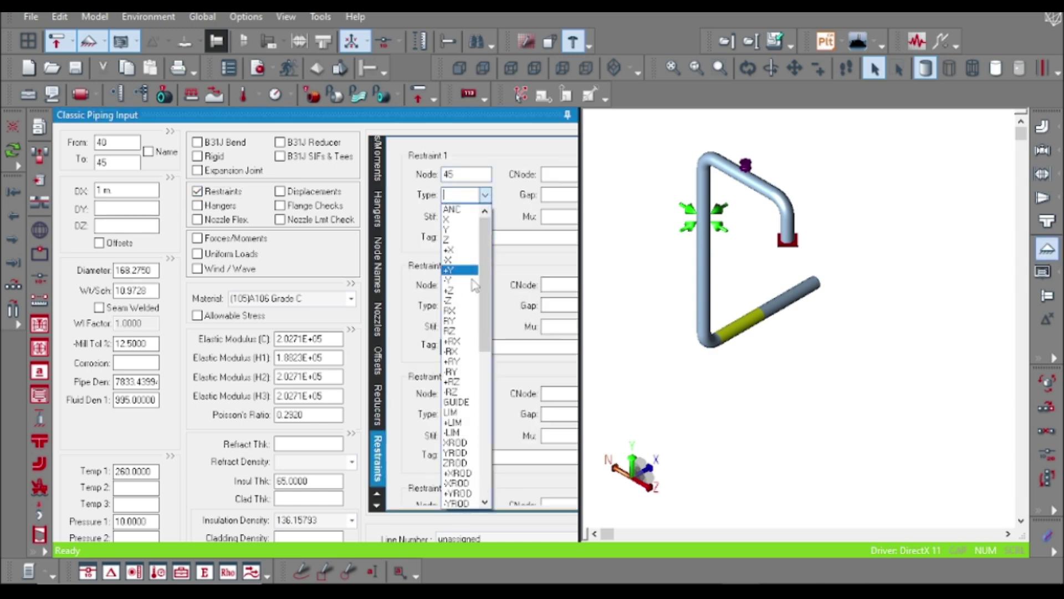
click(460, 277)
click(561, 215)
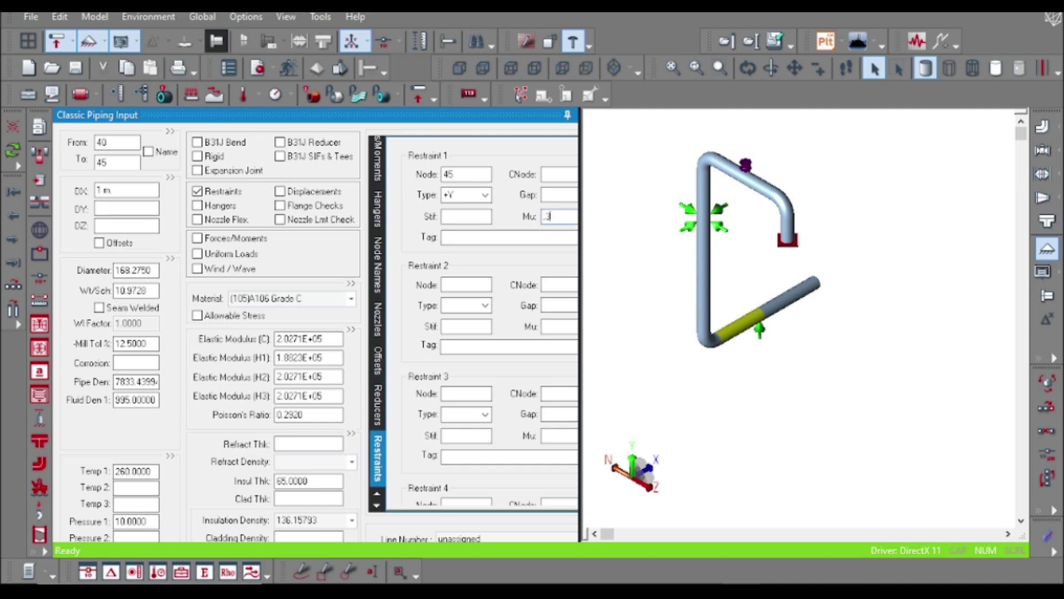
key(Tab)
click(883, 297)
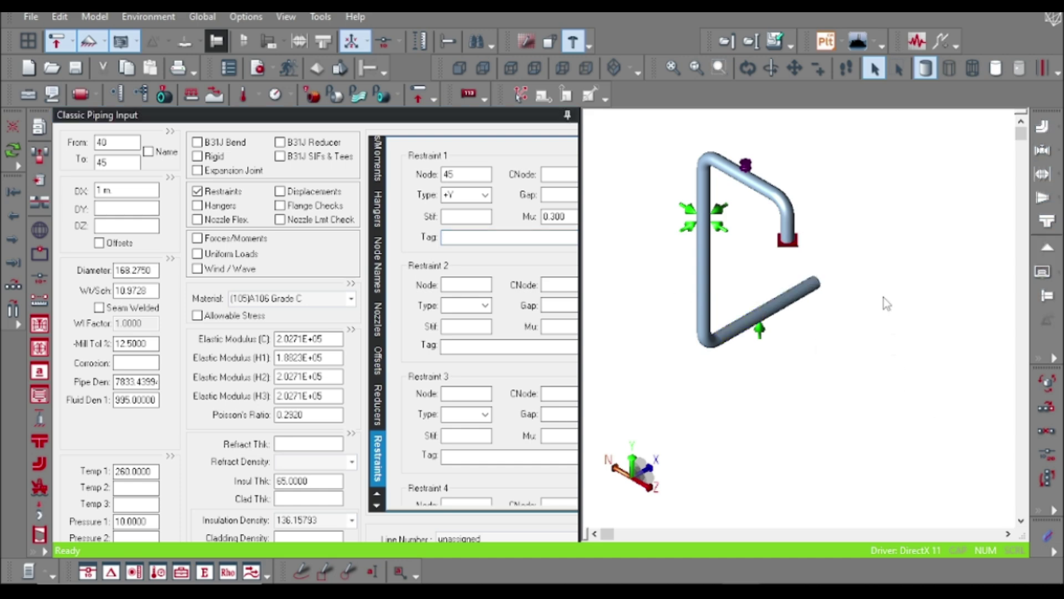
scroll(883, 299, down, 3)
scroll(883, 312, up, 2)
mouse_move(883, 311)
middle_down()
mouse_move(875, 292)
mouse_move(900, 300)
middle_up()
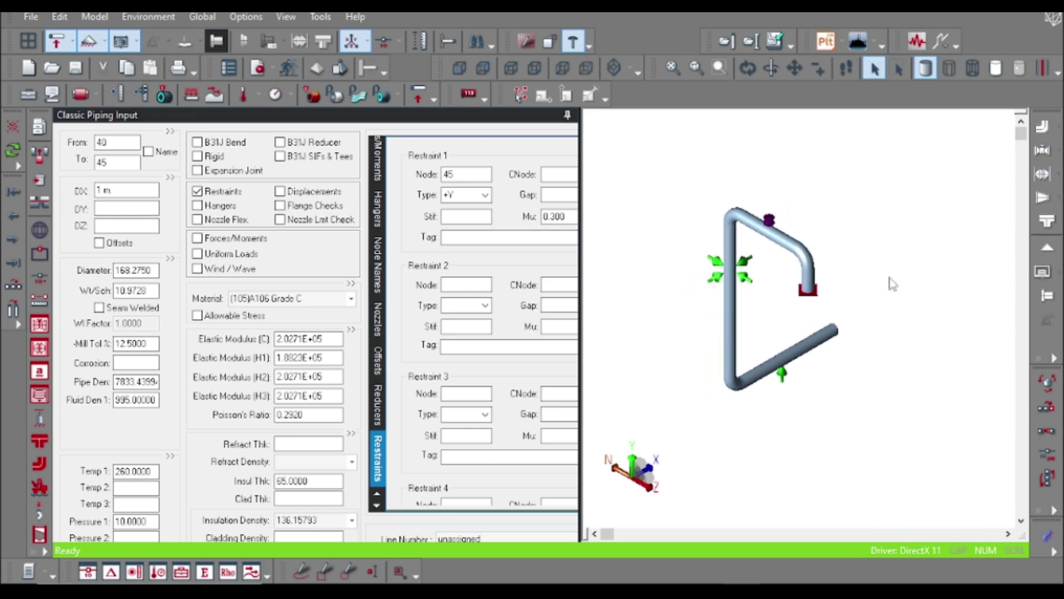
scroll(809, 291, up, 2)
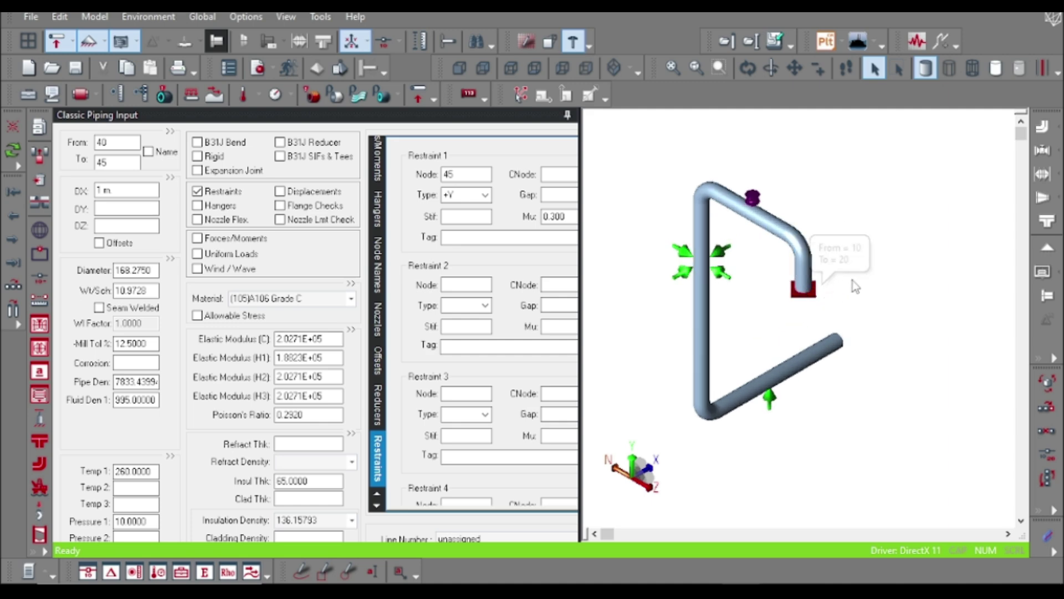
- On element 10–20, impose DX 0.1 mm and DY 0.5 mm at node 9 in vector 1
click(801, 266)
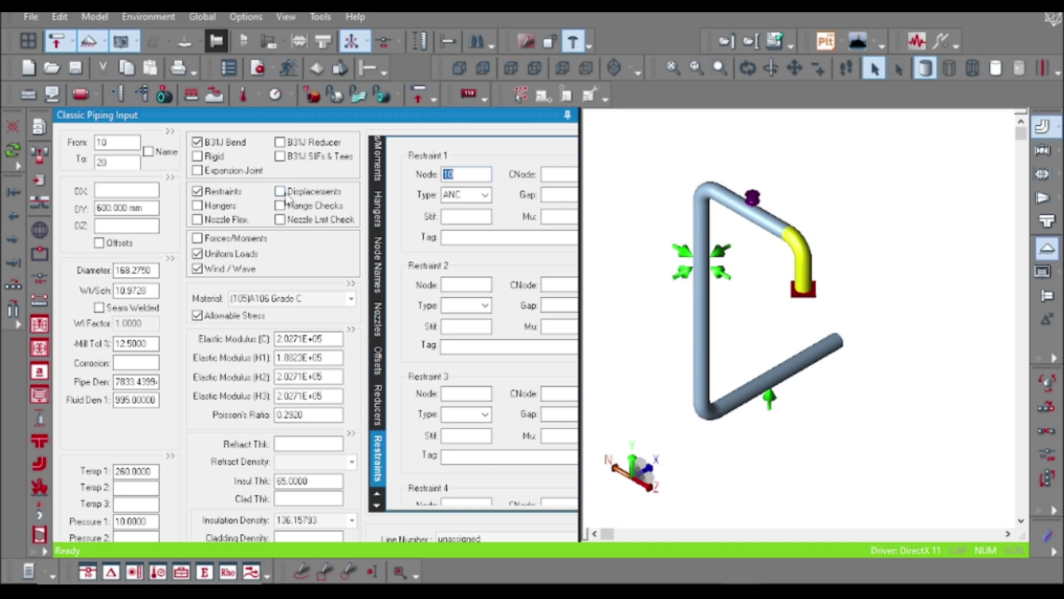
click(568, 173)
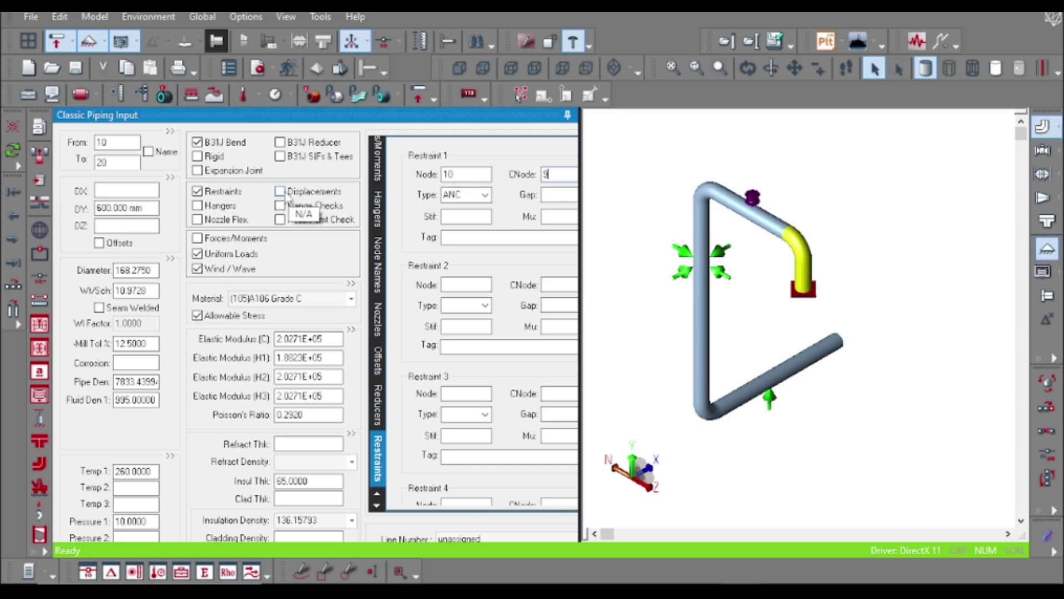
click(281, 192)
click(281, 192)
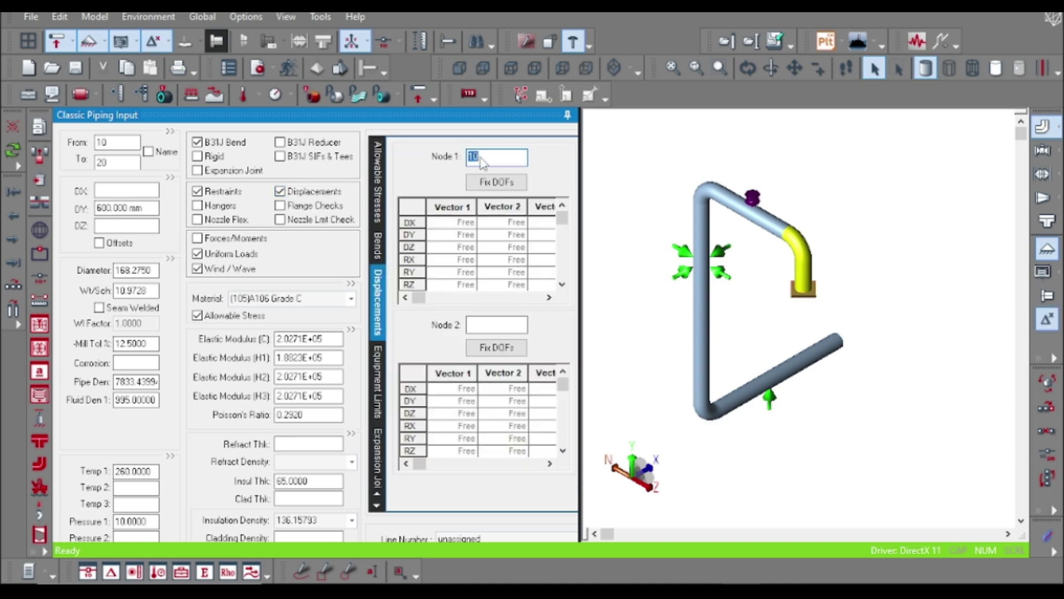
text(9)
click(454, 223)
text(0.1)
click(459, 239)
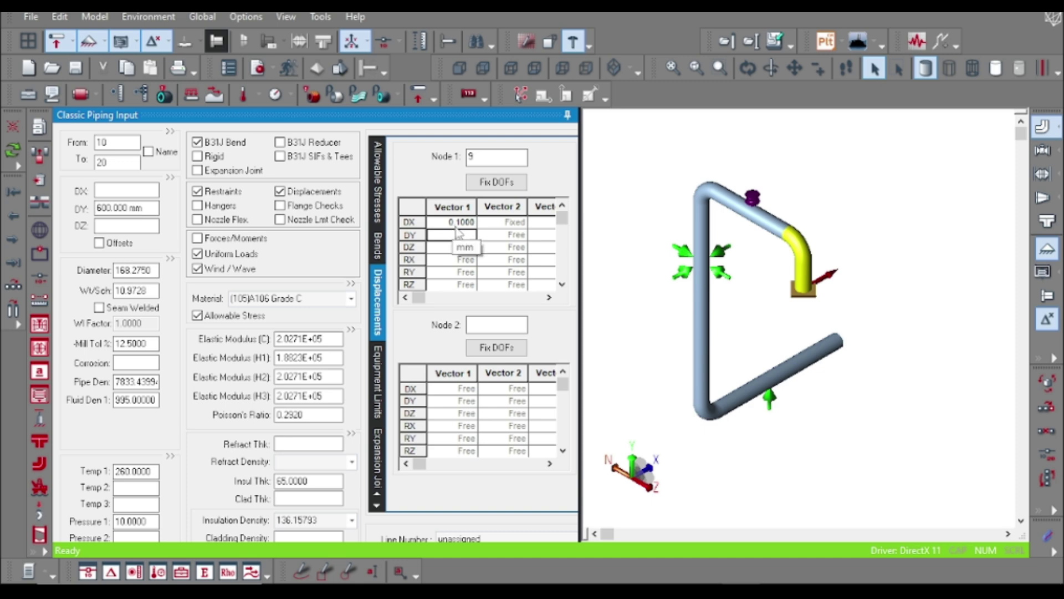
text(0.5)
click(460, 248)
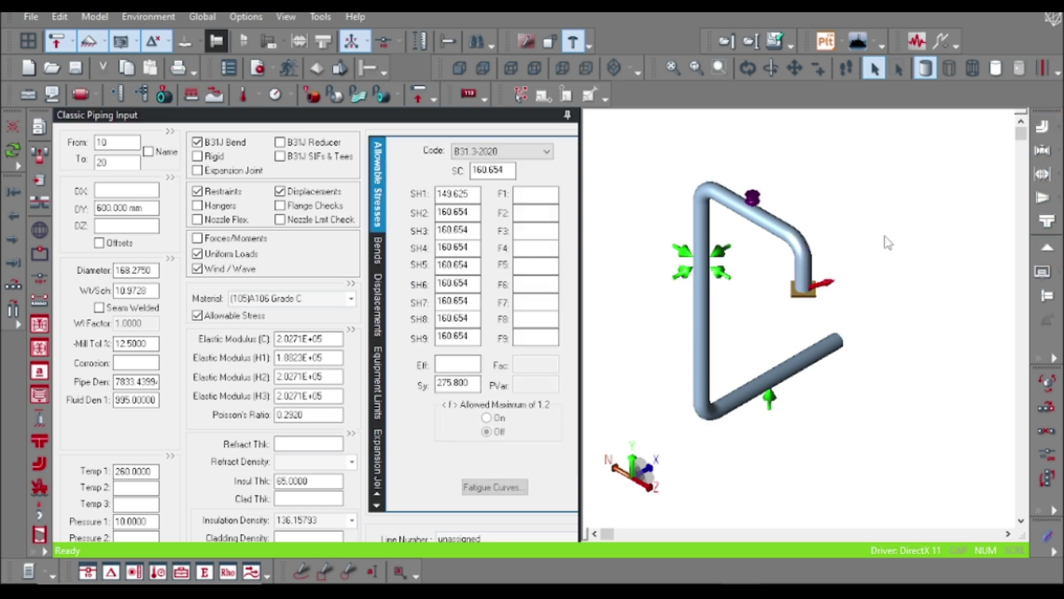
scroll(861, 266, up, 3)
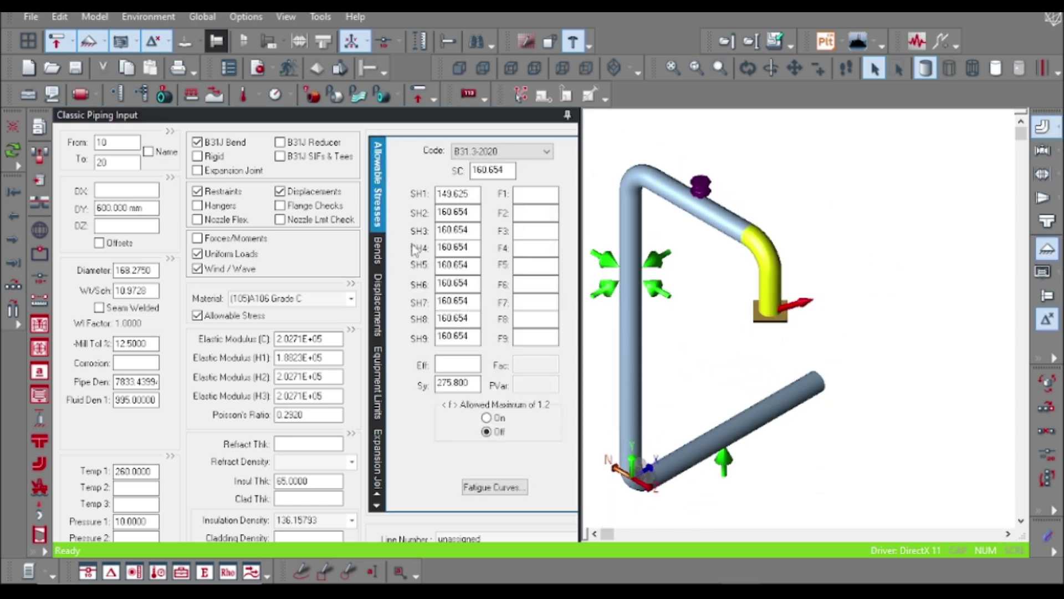
- Attempt to insert a valve on the element and dismiss the inconsistent-element warning
click(90, 16)
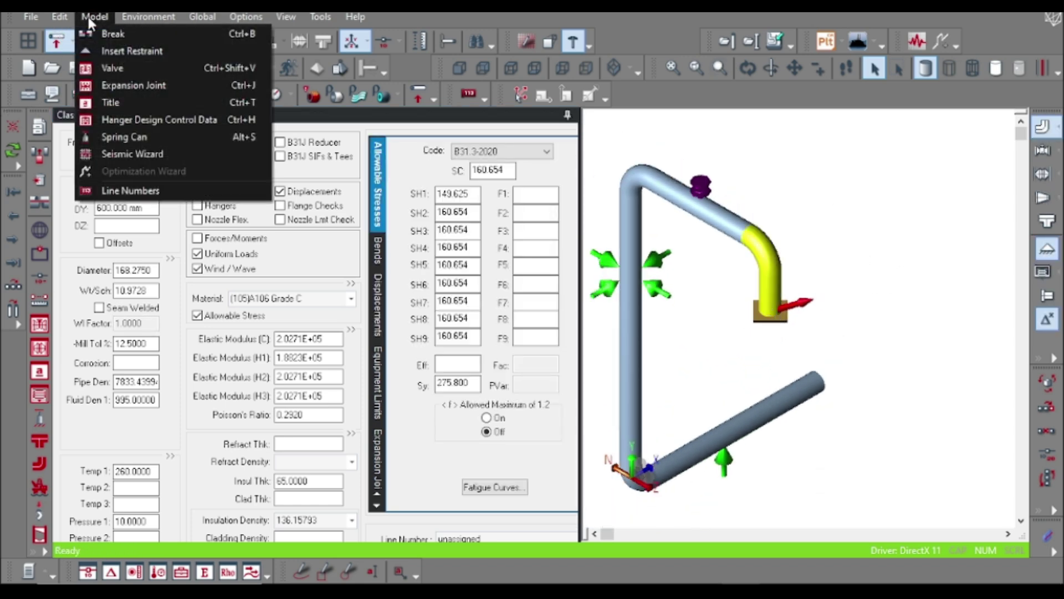
click(123, 65)
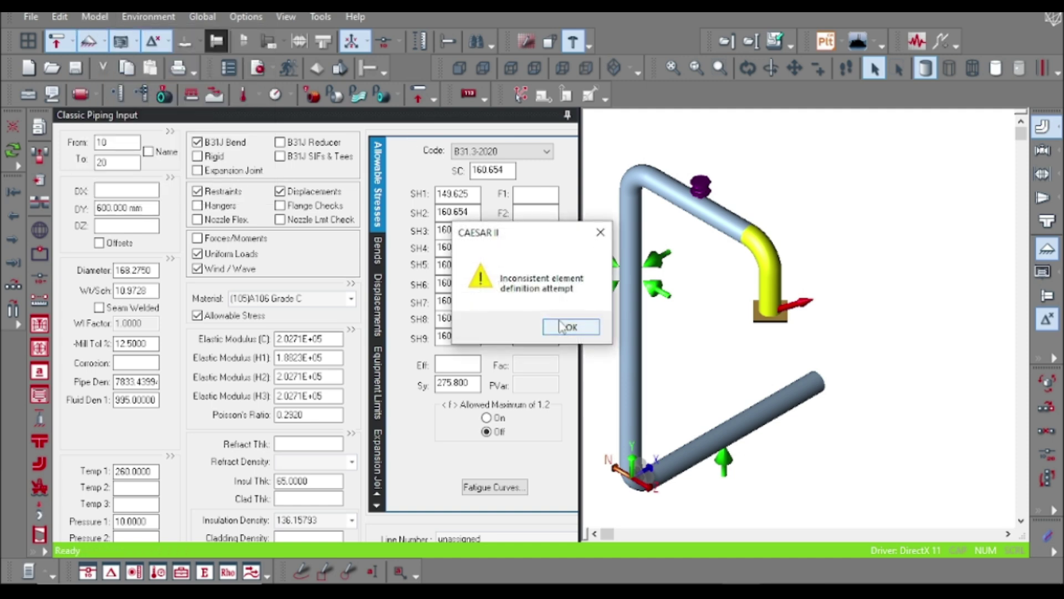
click(560, 326)
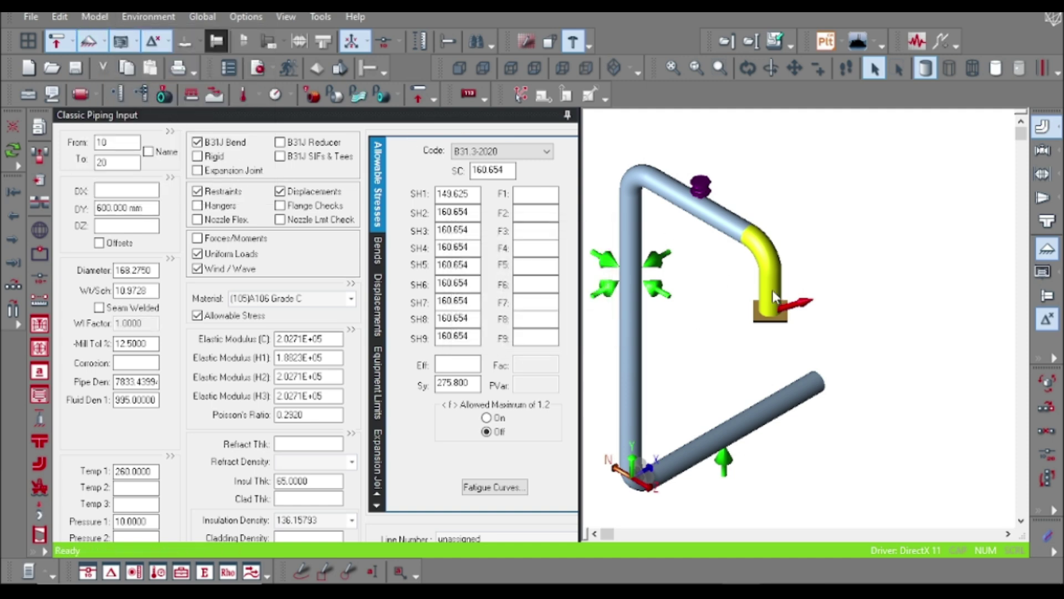
- Break element 10–20 with new node 15 at 100 mm from node 10
click(39, 202)
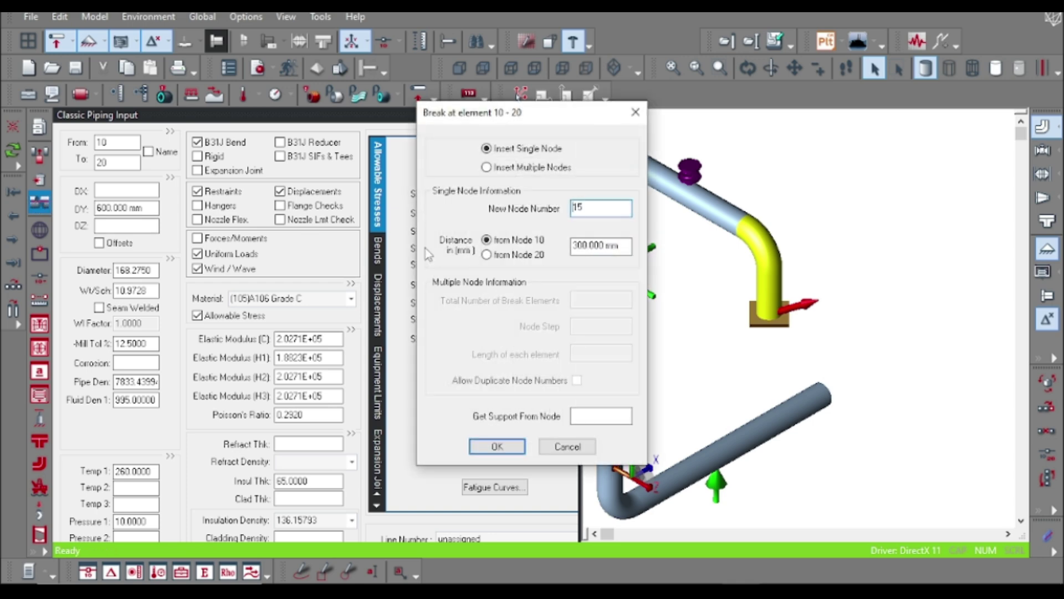
click(581, 245)
key(BackSpace)
text(1)
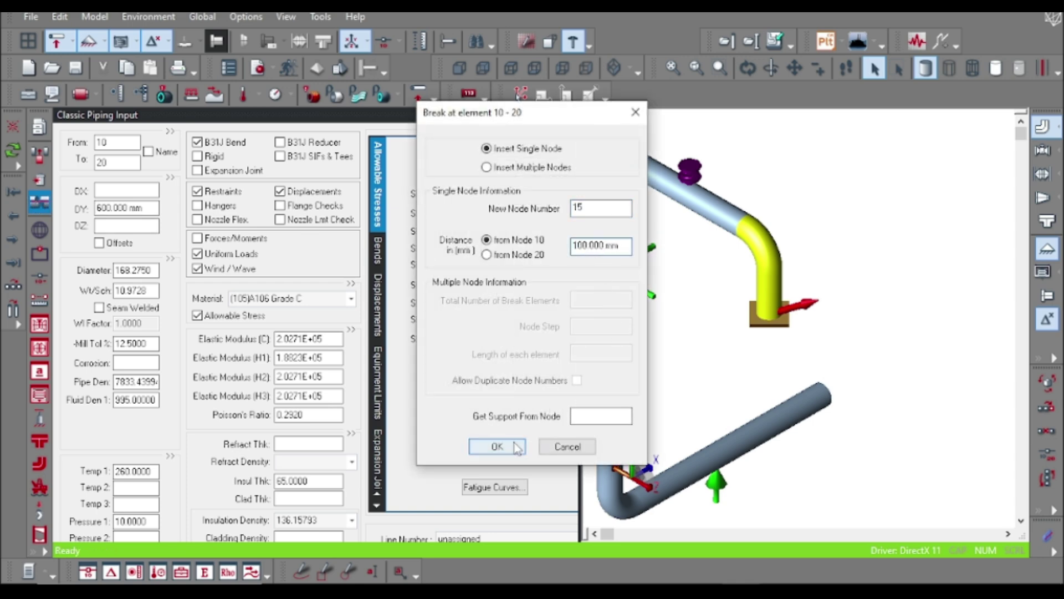
click(498, 447)
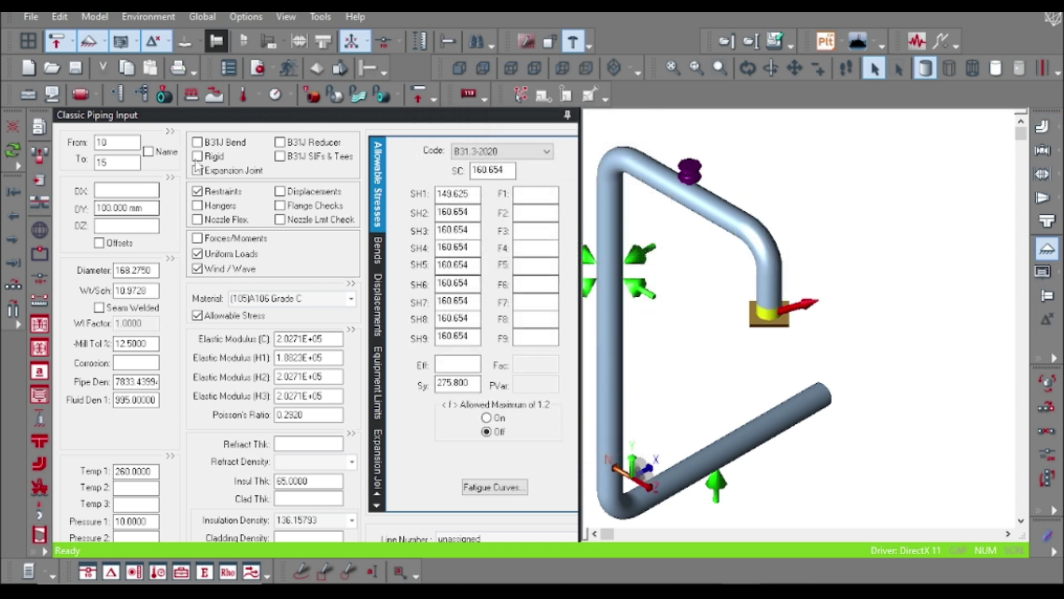
- Make element 10–15 a rigid Flange with weight 1000
click(198, 157)
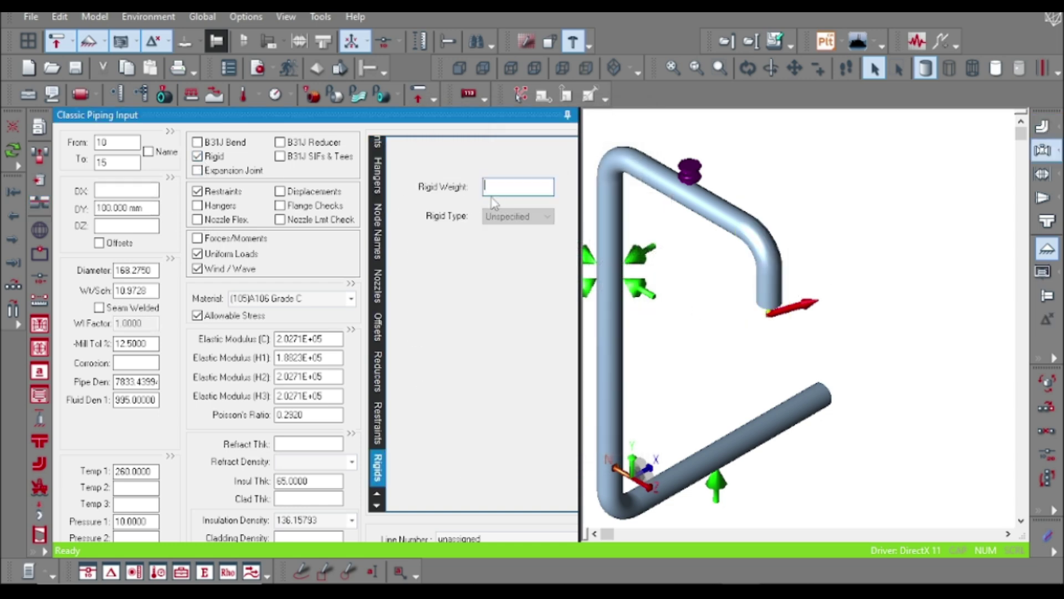
text(1000)
key(Tab)
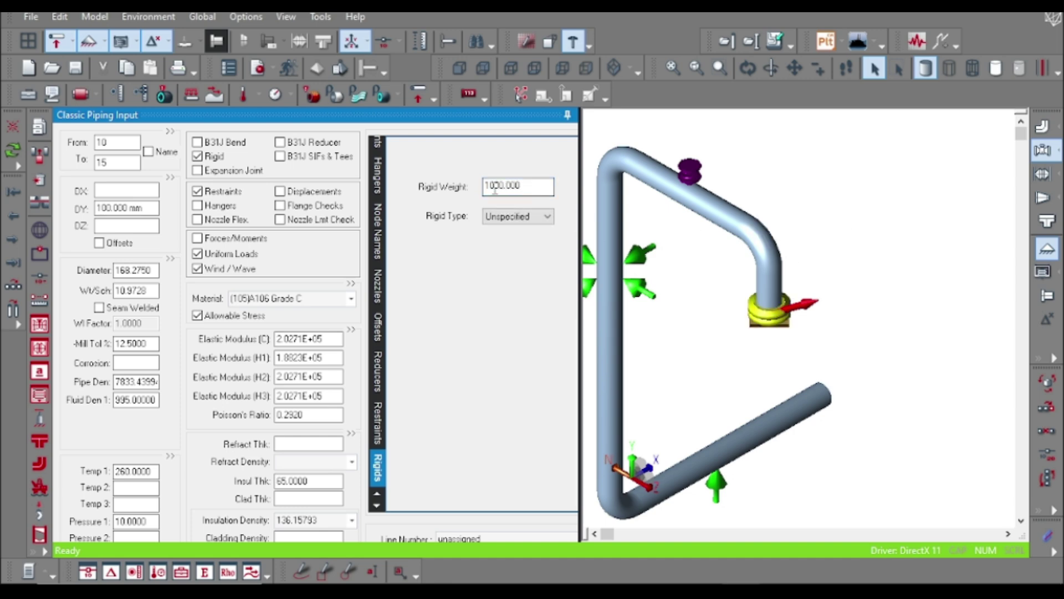
click(525, 217)
click(497, 251)
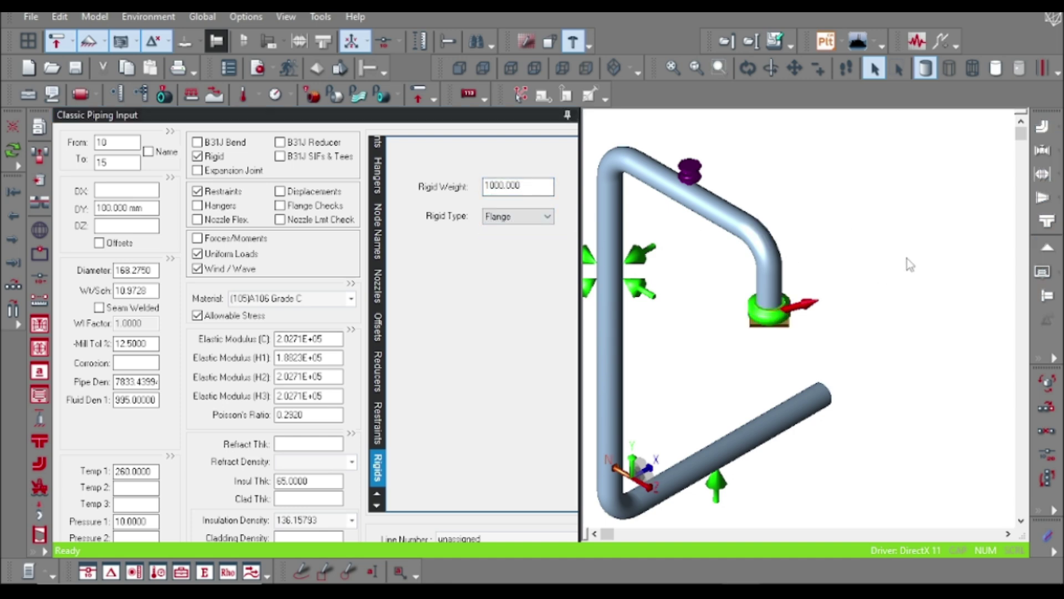
scroll(907, 258, down, 2)
scroll(915, 296, up, 3)
scroll(909, 296, down, 2)
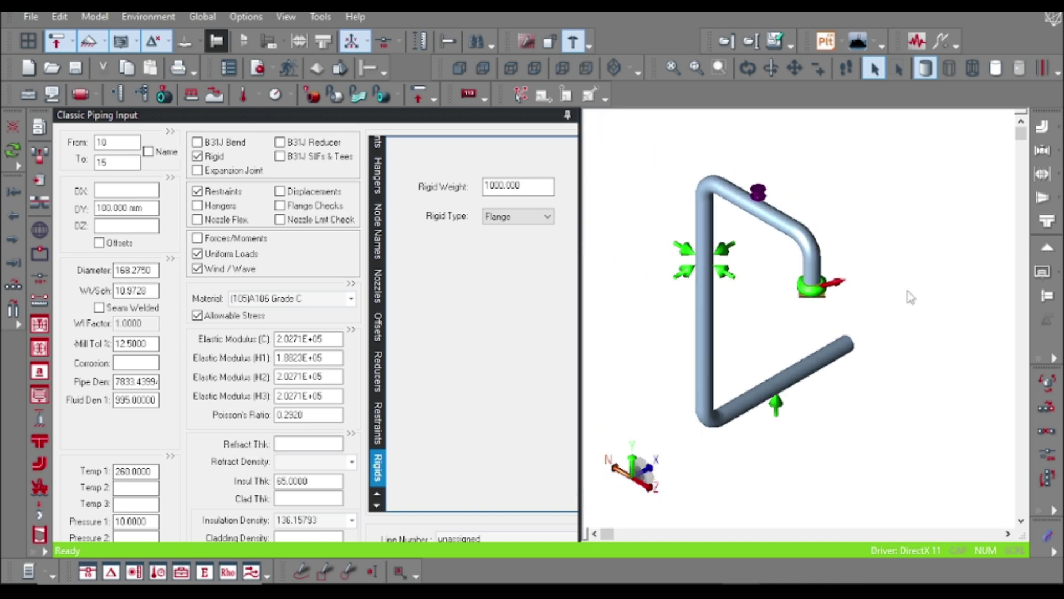
scroll(904, 299, up, 3)
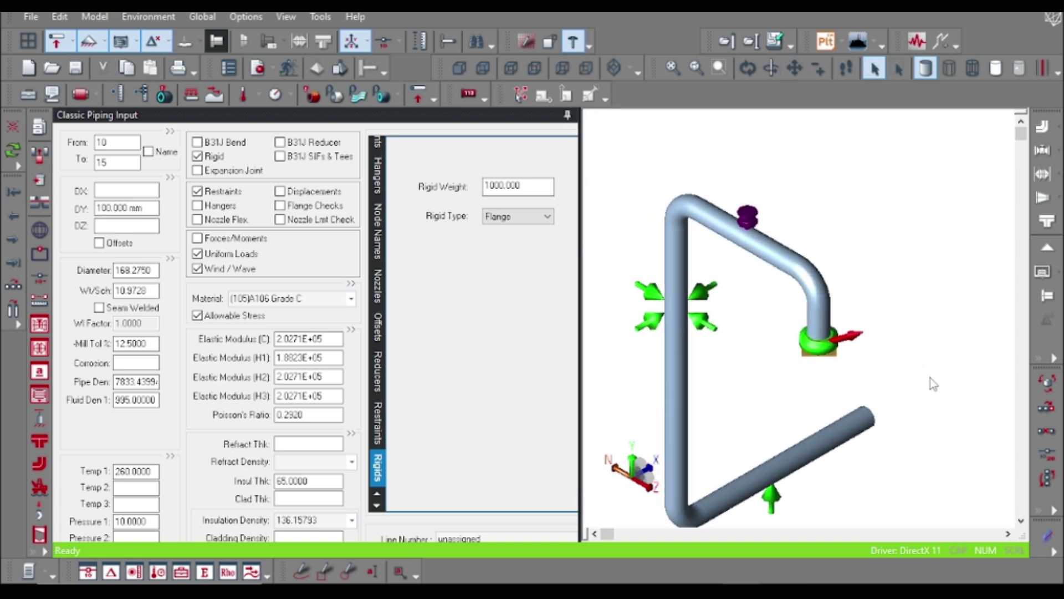
scroll(950, 378, down, 2)
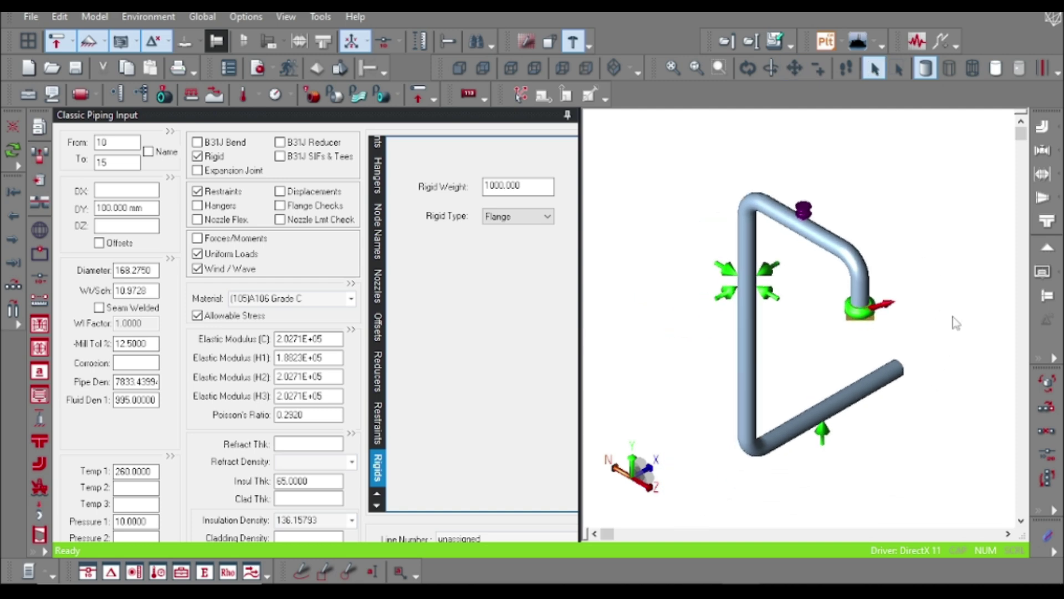
middle_drag(949, 339, 945, 345)
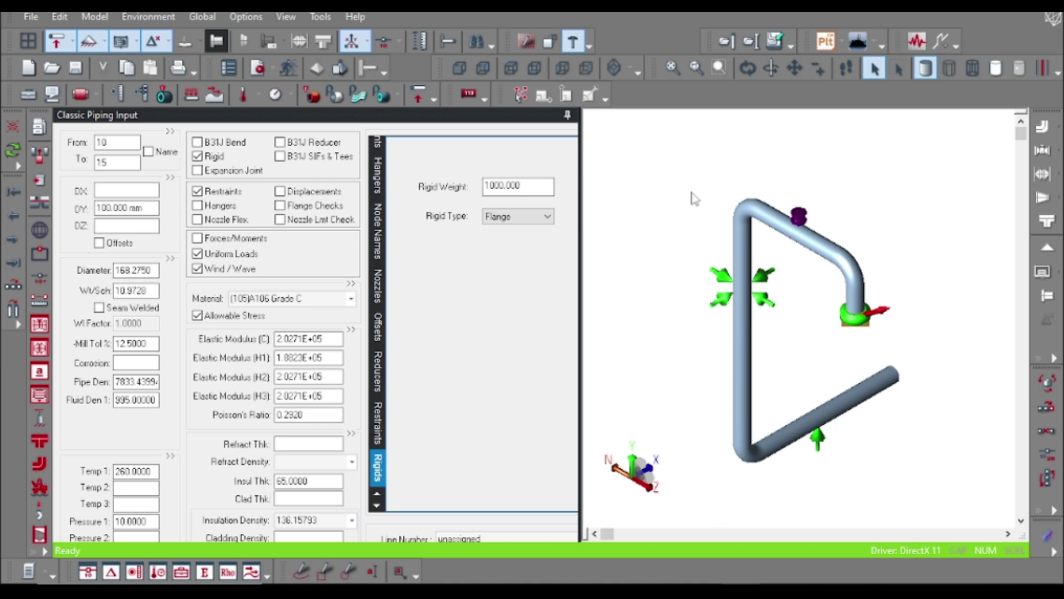
- Run Error Check, review the load cases, and analyze, continuing past the undefined-load warning
click(765, 188)
click(258, 67)
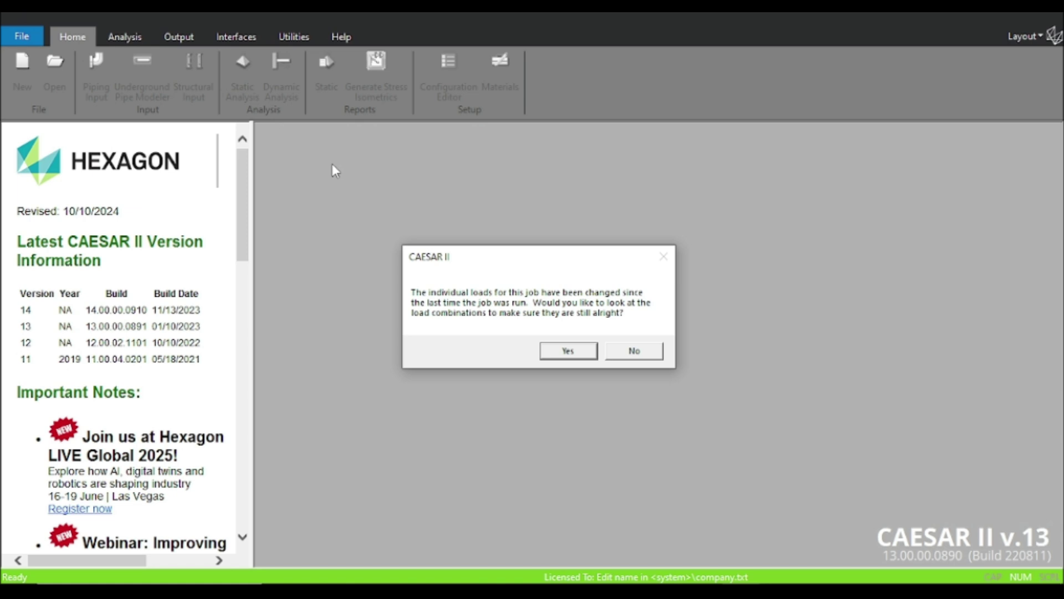
click(556, 351)
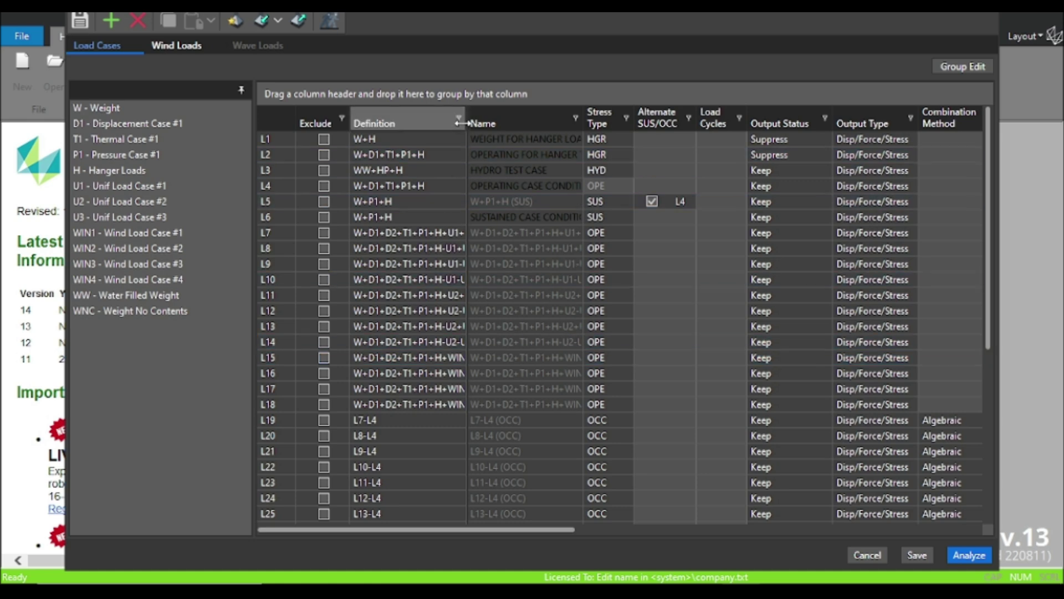
click(975, 554)
click(656, 351)
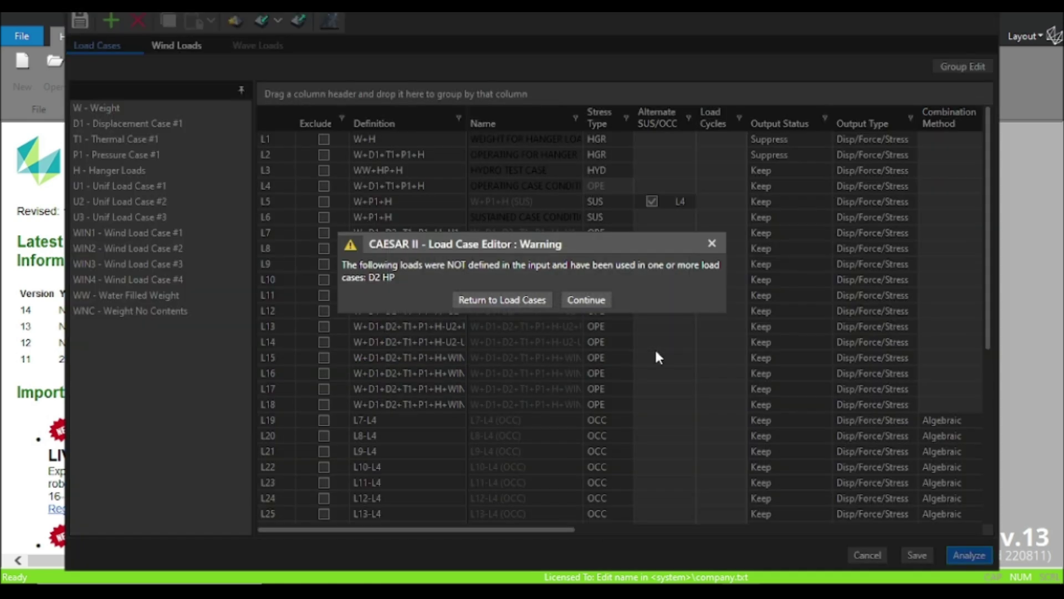
click(587, 301)
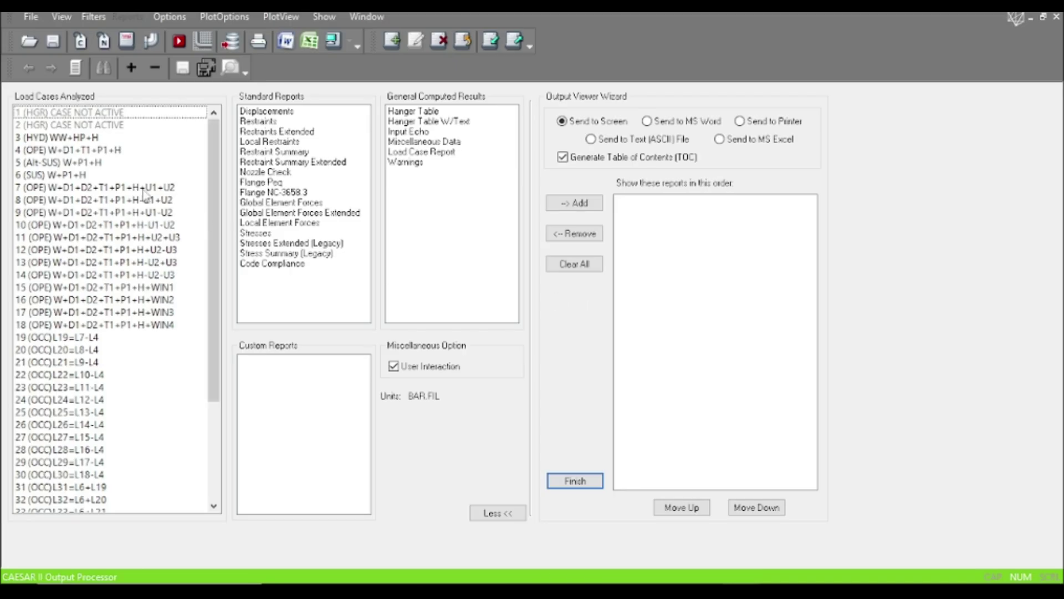
- View the Restraint Summary Extended for case 4 (OPE), noting node 25 displacements, then return to input
click(103, 150)
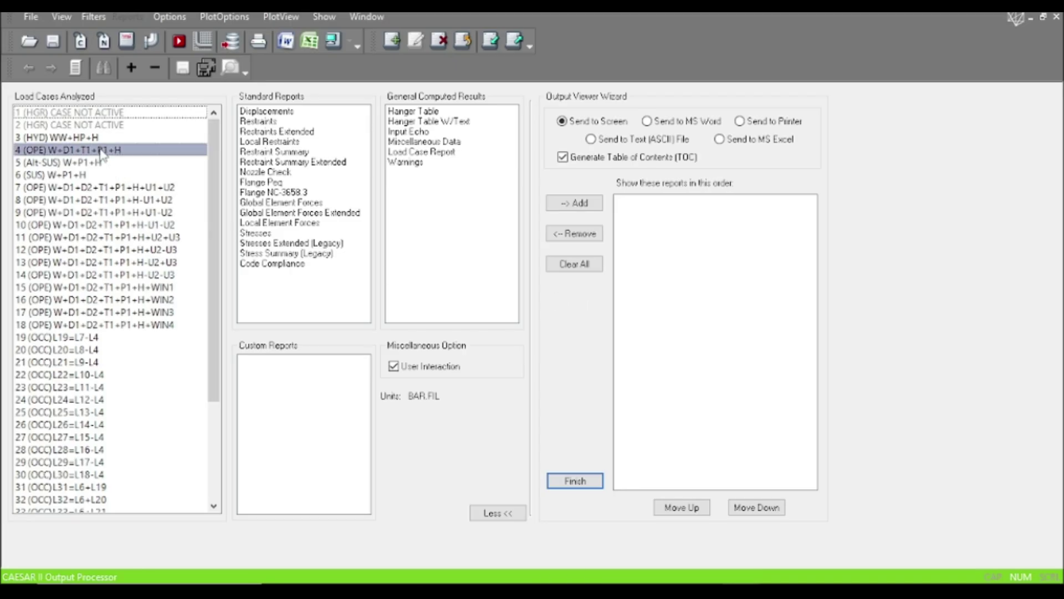
click(317, 163)
click(332, 40)
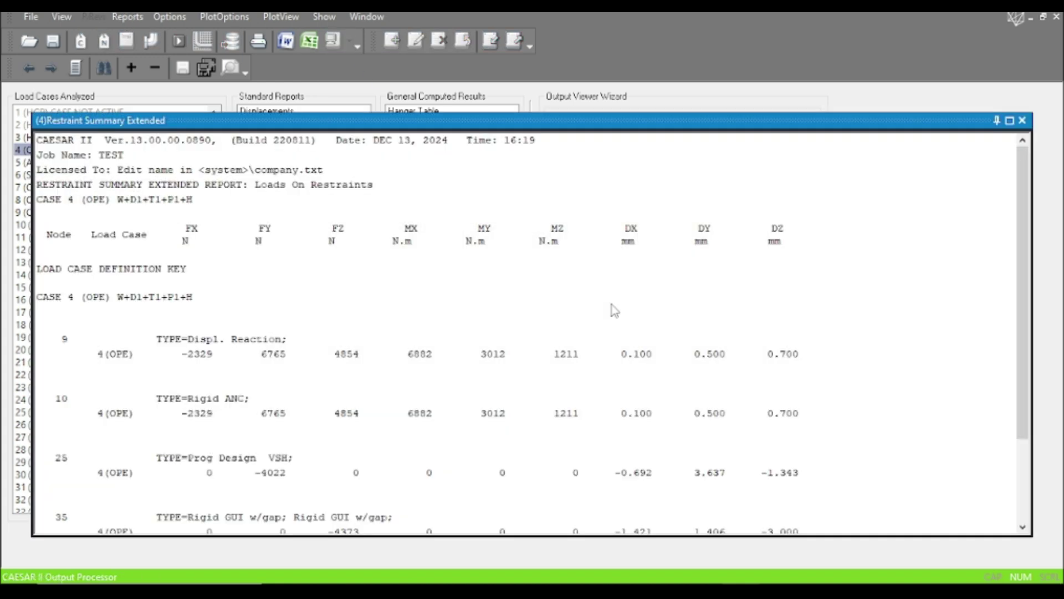
scroll(461, 444, down, 2)
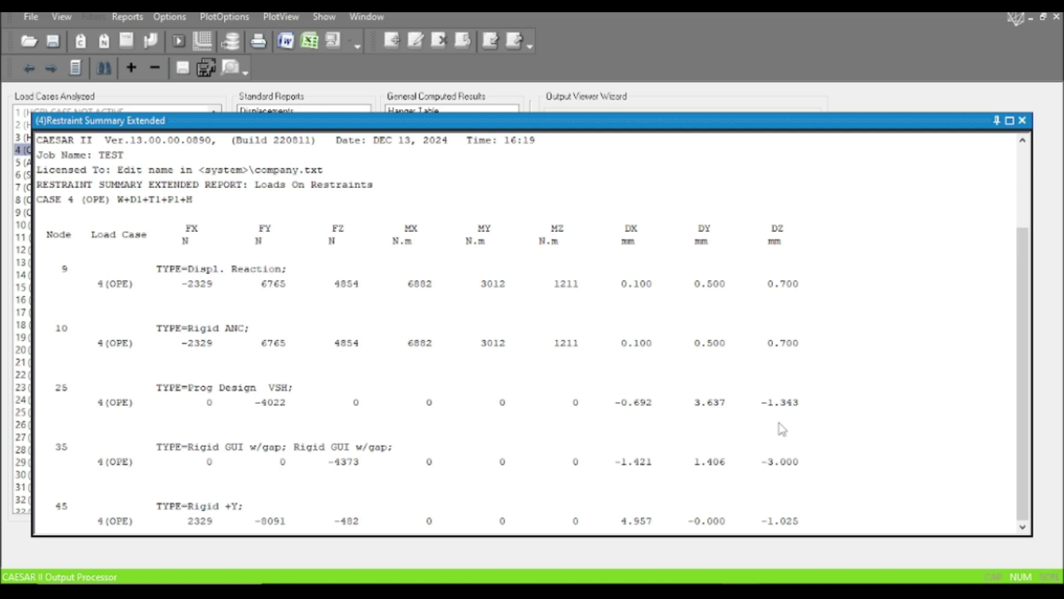
drag(629, 405, 864, 404)
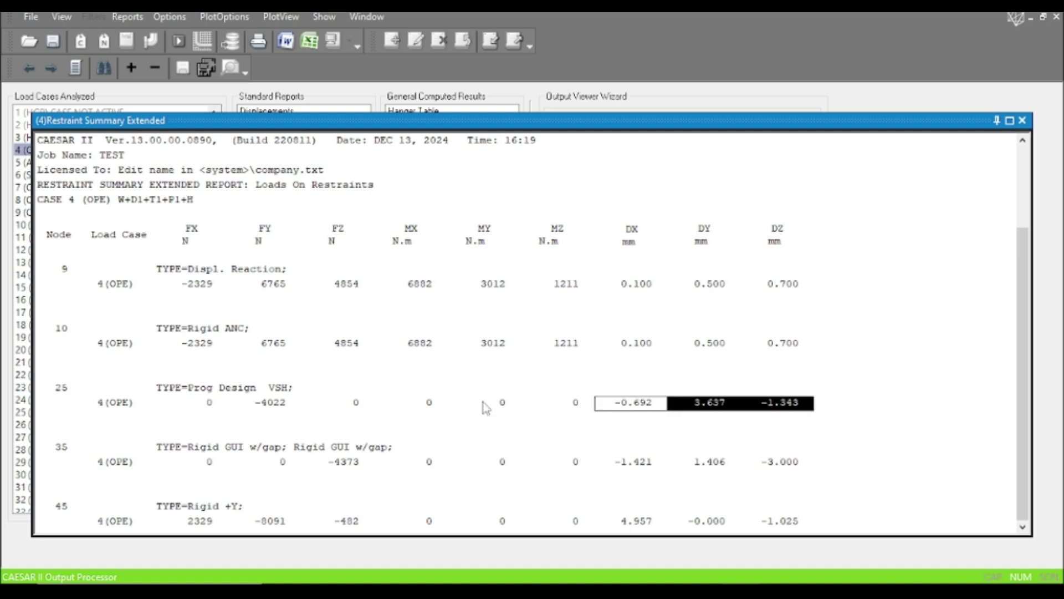
click(1022, 121)
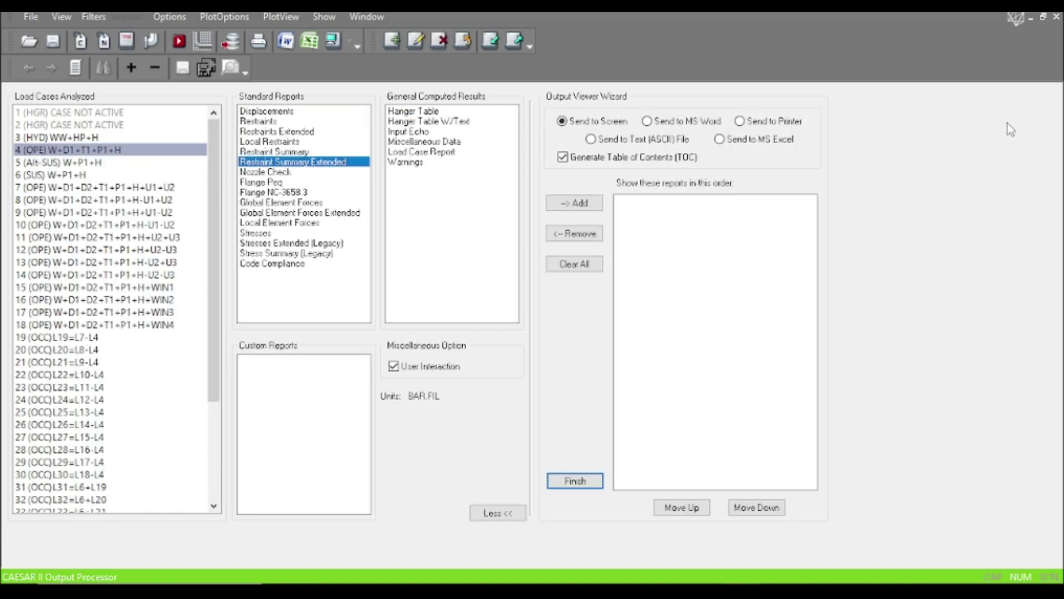
click(148, 48)
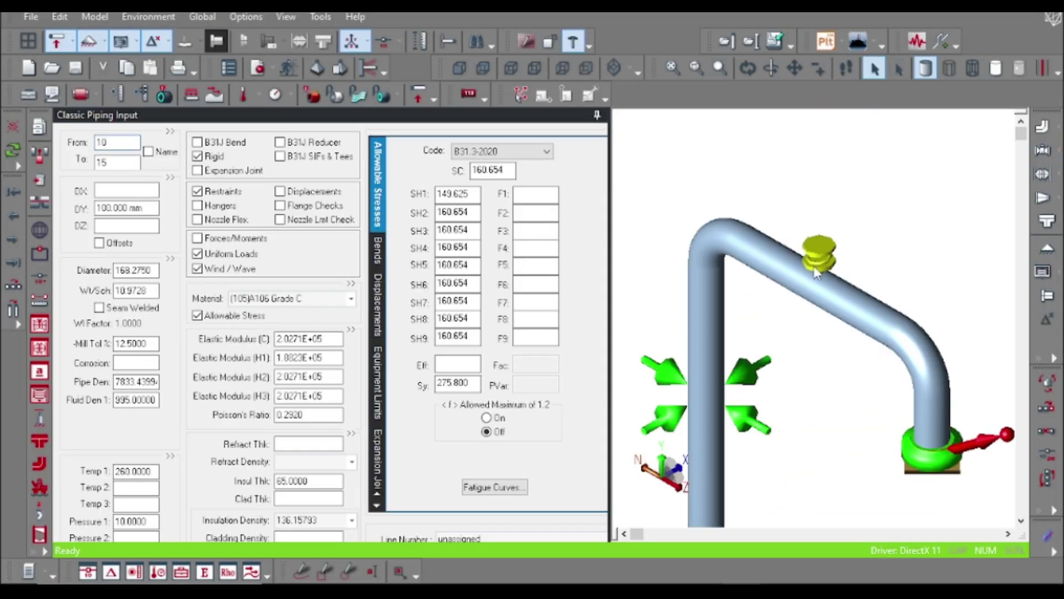
- Give element 20-25 an XSNB snubber restraint at node 25 and enable imposed displacements
click(816, 271)
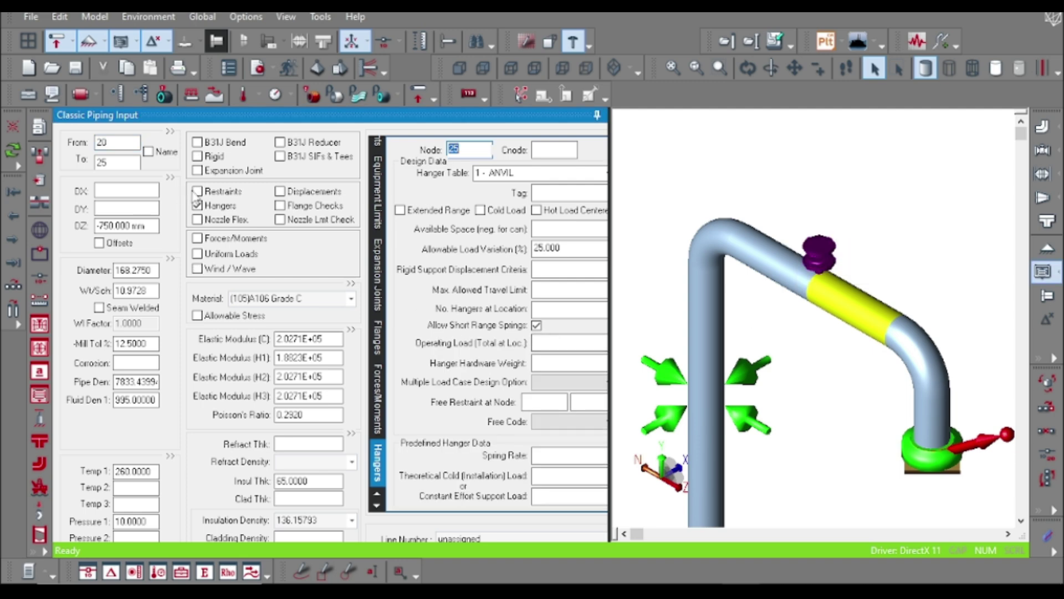
click(197, 192)
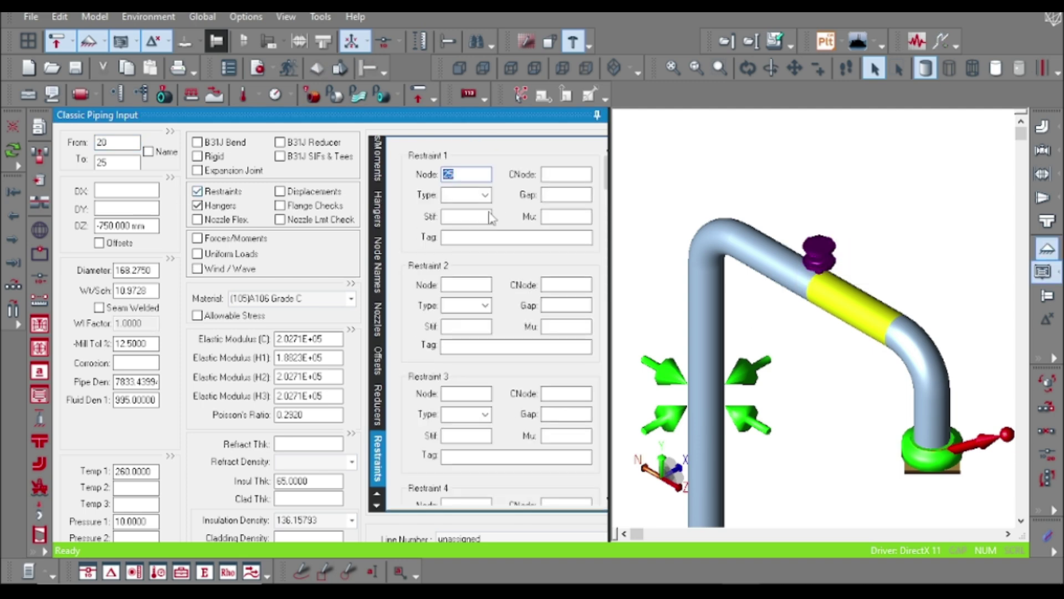
click(485, 196)
scroll(465, 446, down, 10)
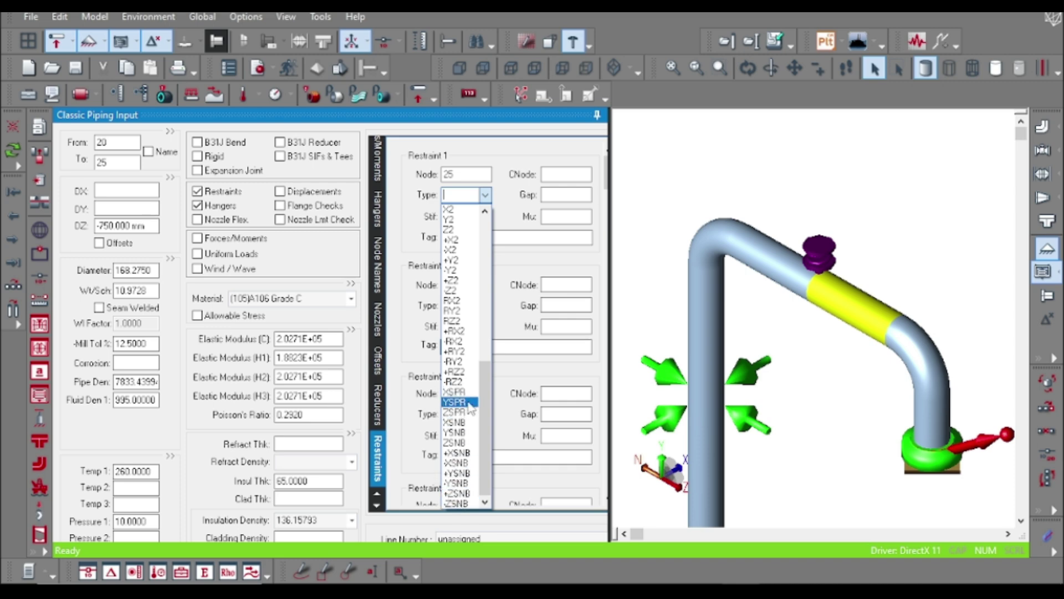
click(464, 423)
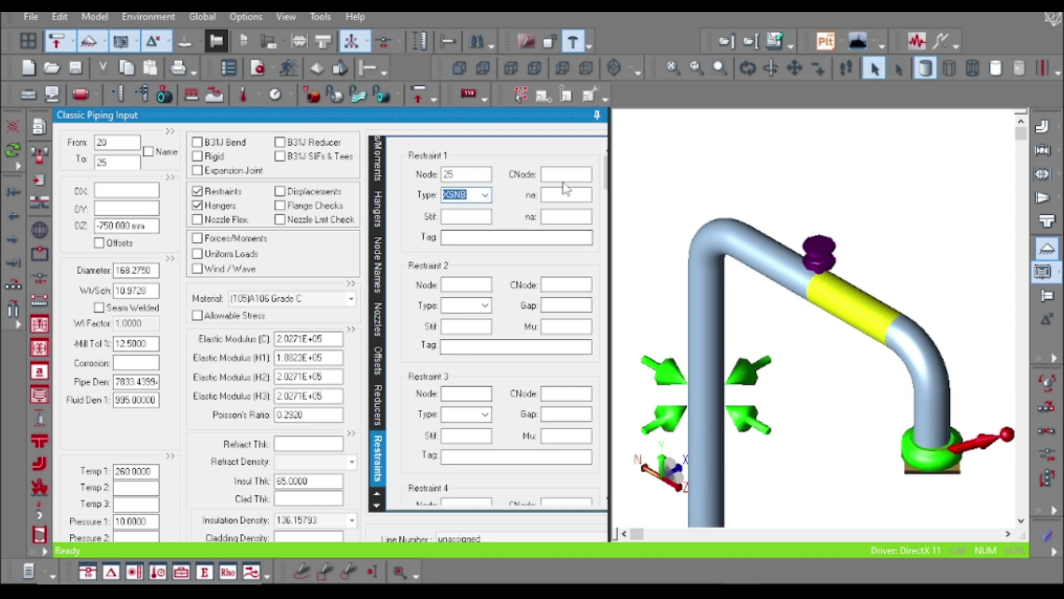
click(565, 174)
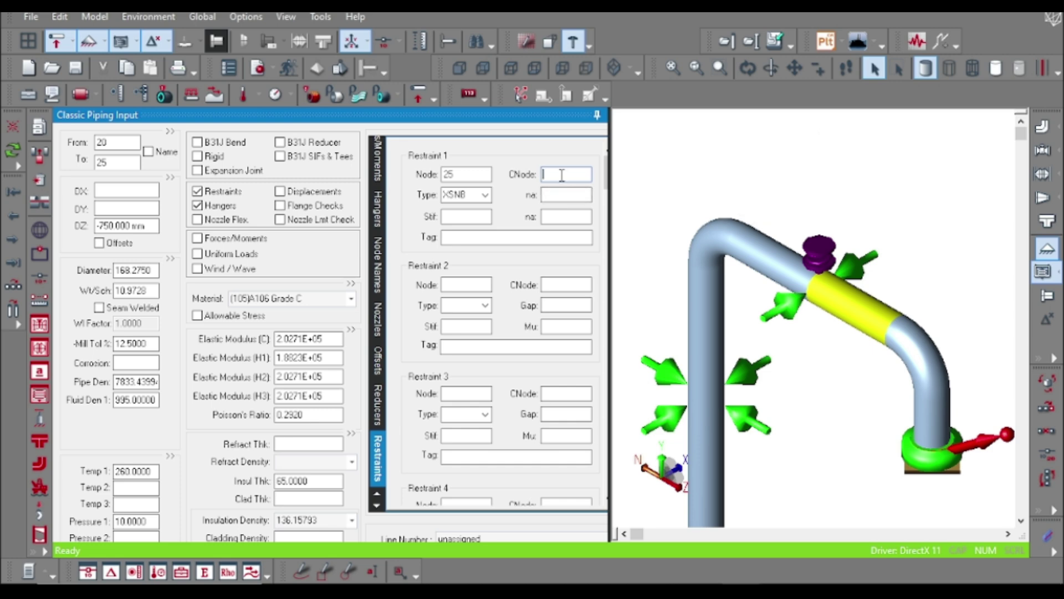
text(26)
click(845, 182)
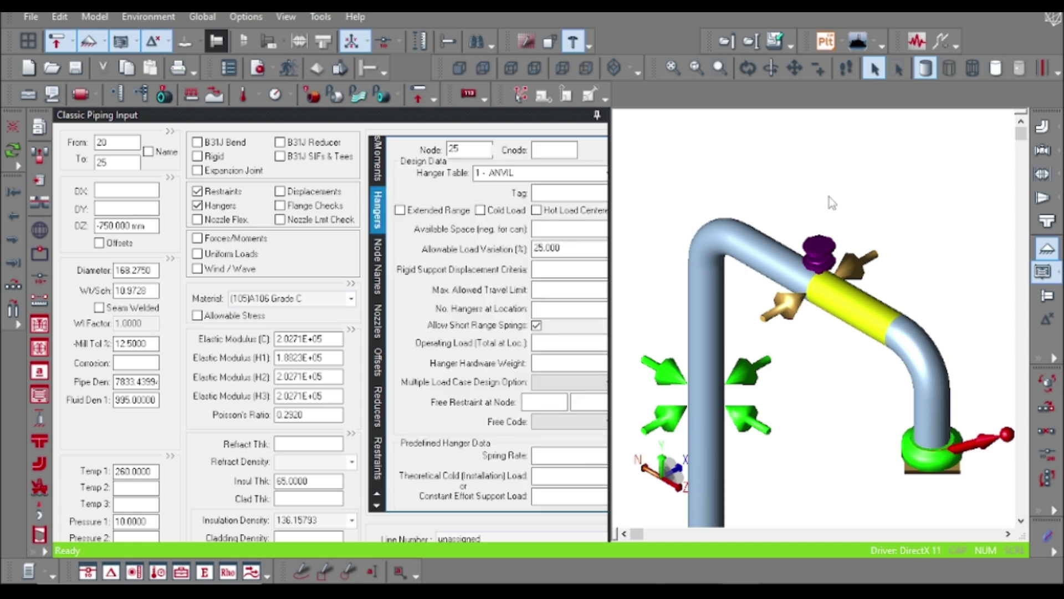
mouse_move(786, 254)
click(281, 192)
- Set displacement node 26 with DX -0.692 in vector 2
click(281, 191)
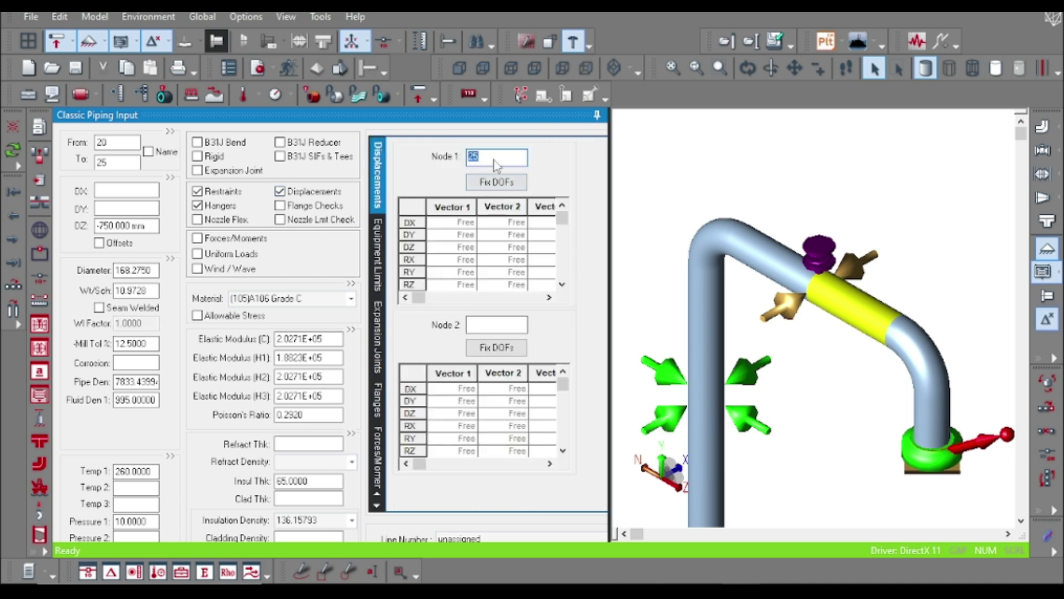
text(6)
click(510, 223)
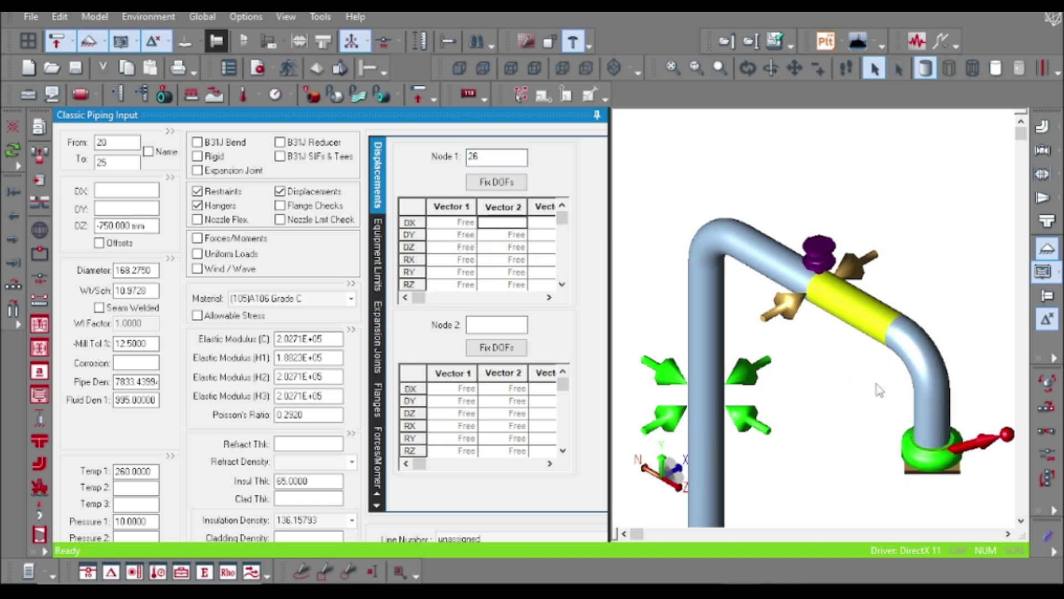
mouse_move(1009, 440)
click(491, 223)
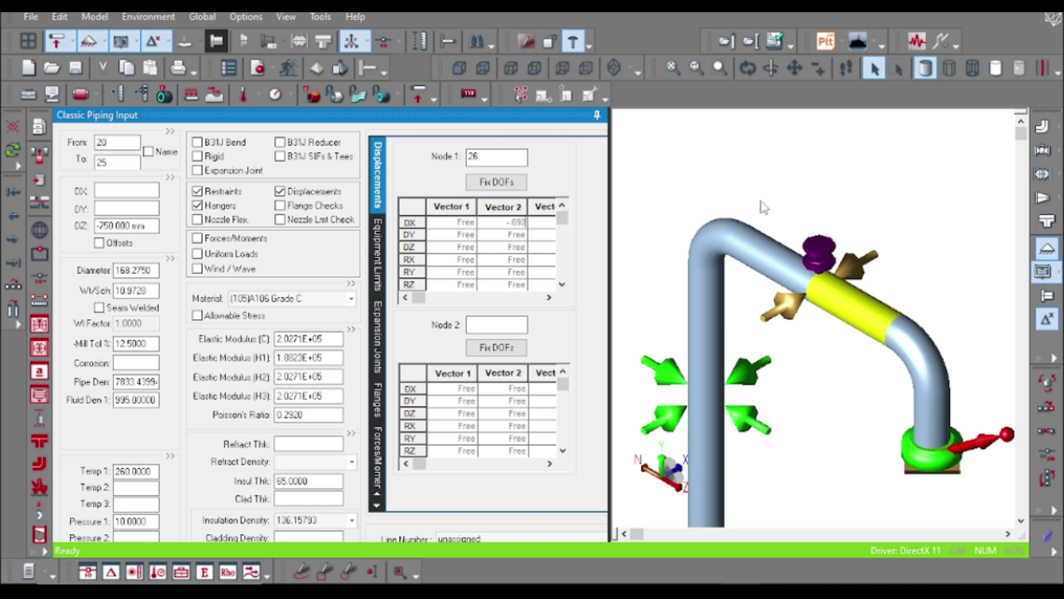
click(784, 185)
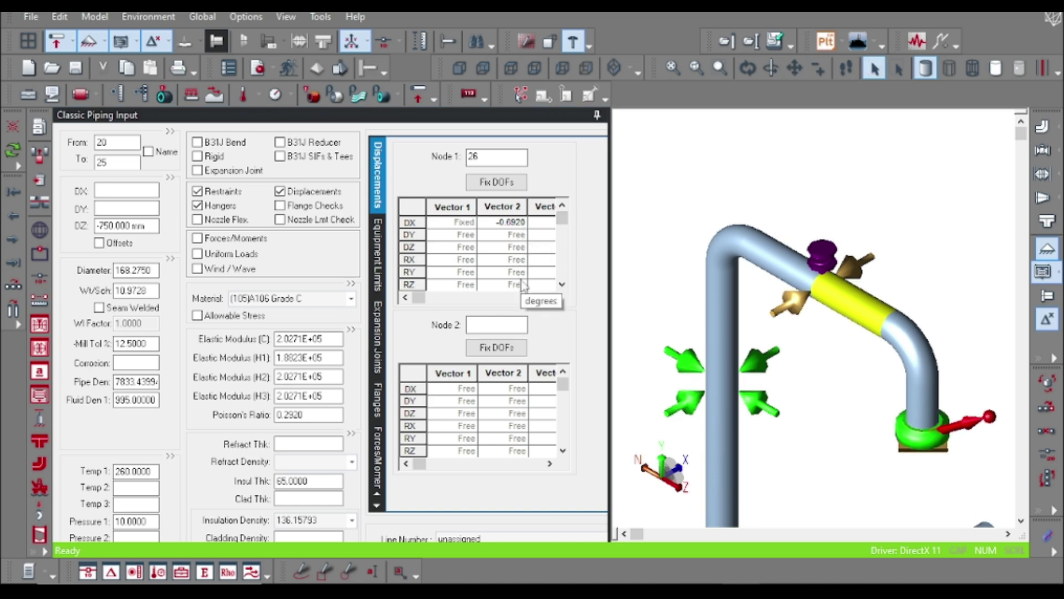
- Review the displacement vectors, then reopen the X snubber's restraint data to confirm CNode 26
click(536, 298)
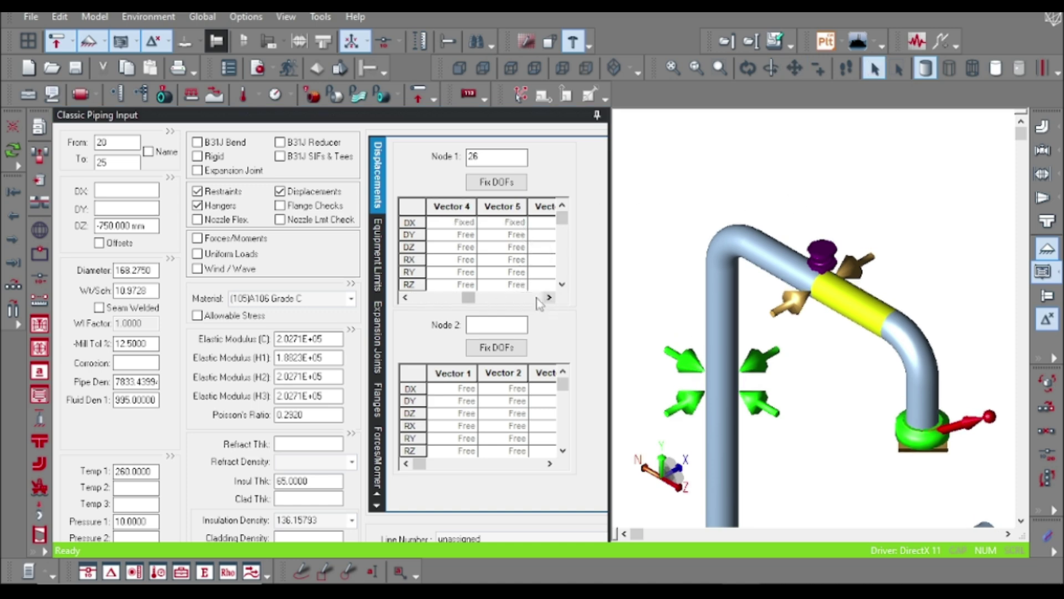
click(405, 297)
click(405, 298)
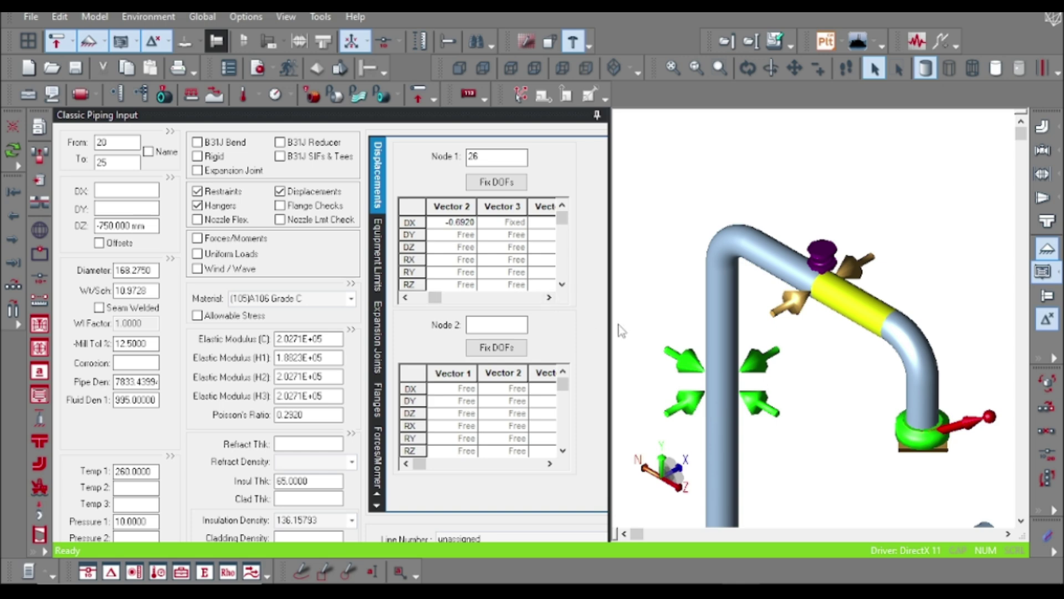
click(405, 297)
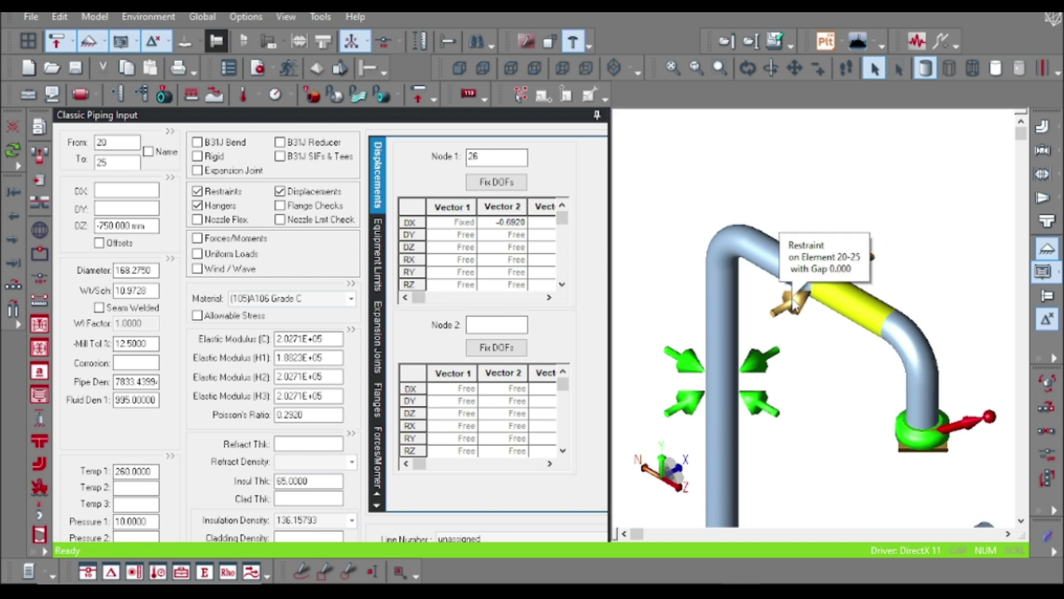
click(794, 304)
click(793, 304)
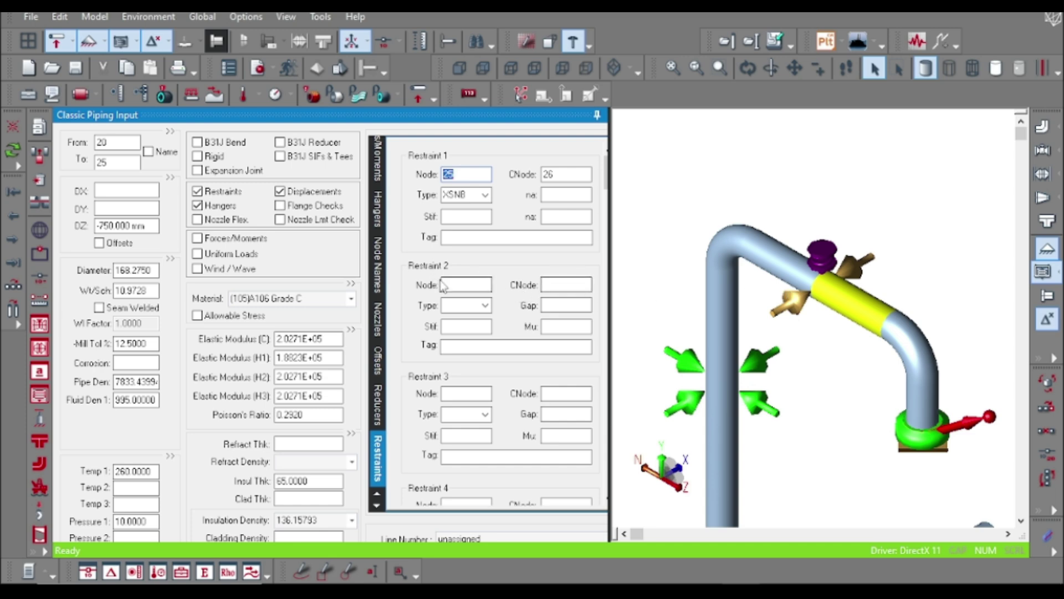
- Add a second restraint at node 25 of type ZSNB with connecting node 26
click(455, 285)
text(25)
key(Tab)
click(477, 304)
scroll(465, 255, down, 11)
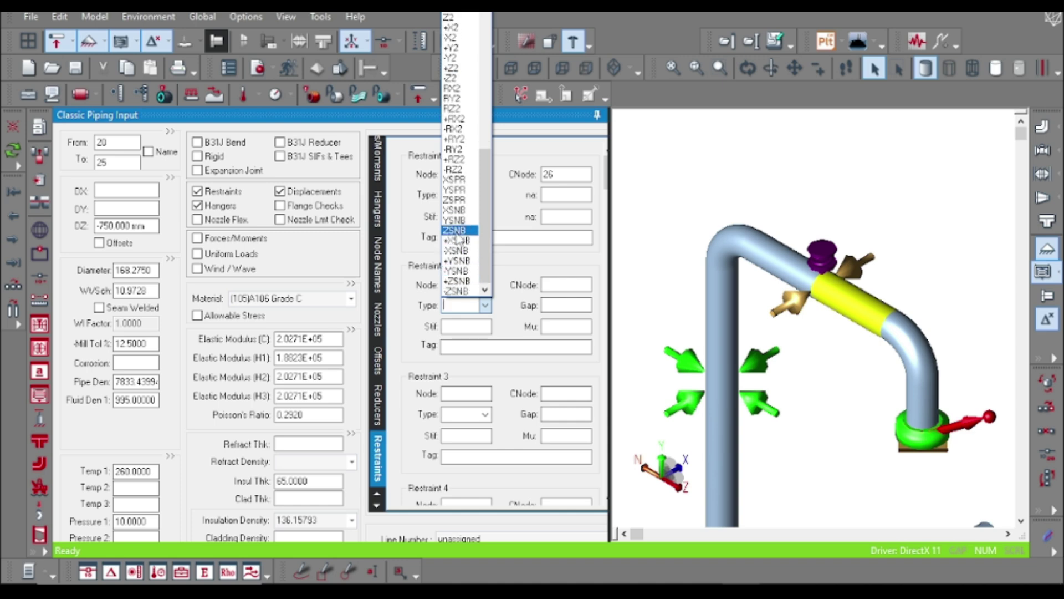
click(456, 230)
click(570, 286)
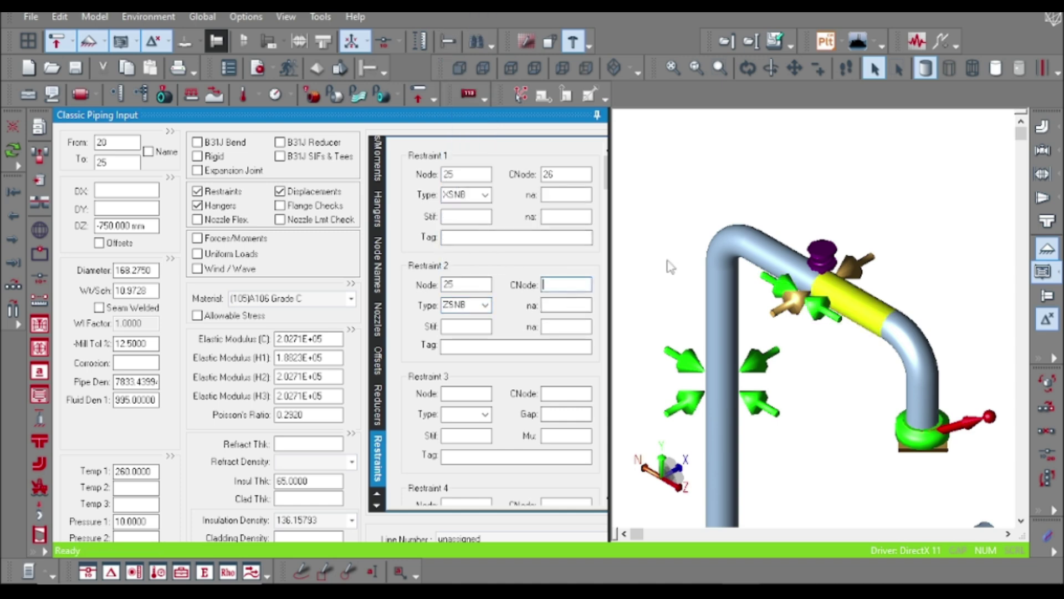
text(26)
click(682, 176)
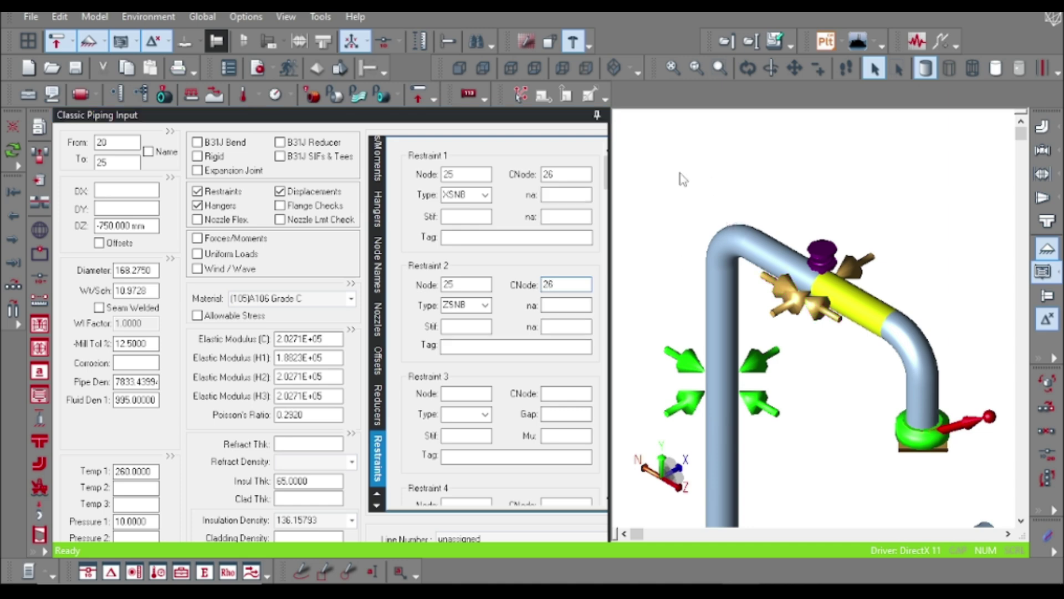
- Set node 26's imposed DZ displacement in vector 2 to -1.343
click(807, 287)
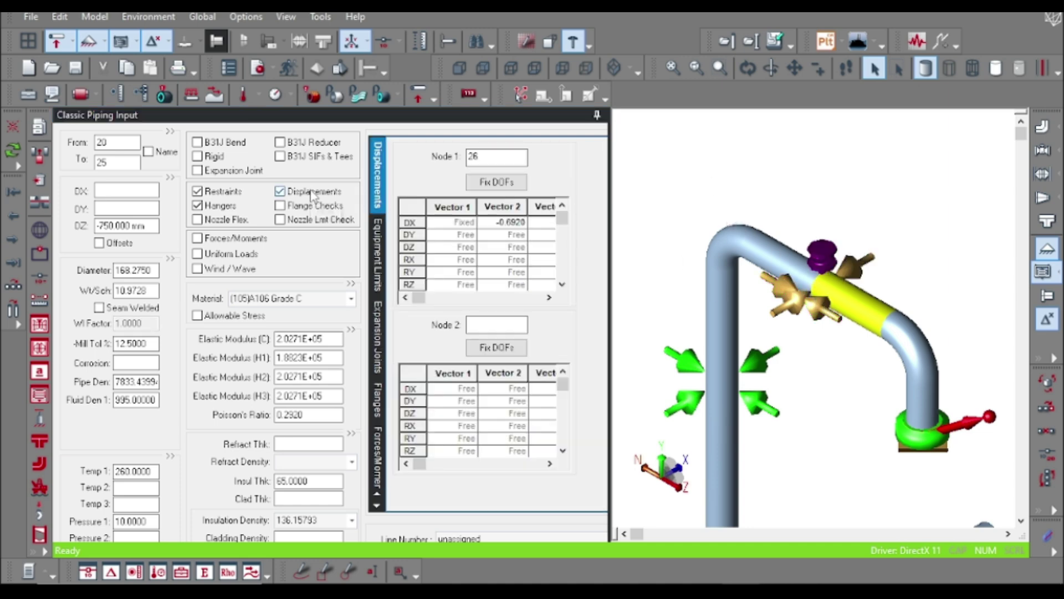
click(517, 250)
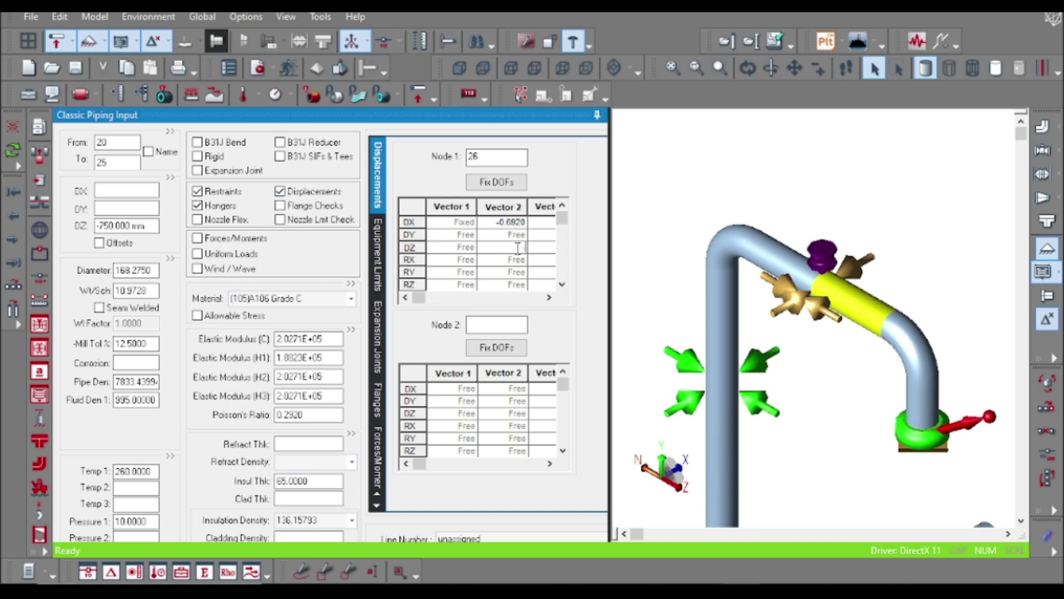
text(-1.353)
key(Return)
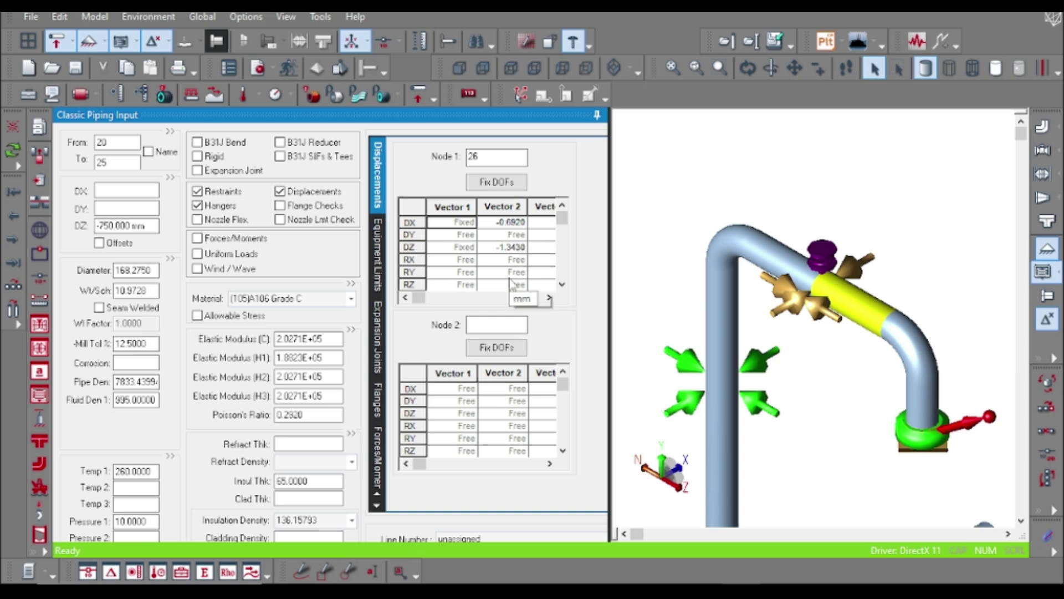
- Error-check the piping model and launch the analysis, choosing to review the load combinations
click(838, 188)
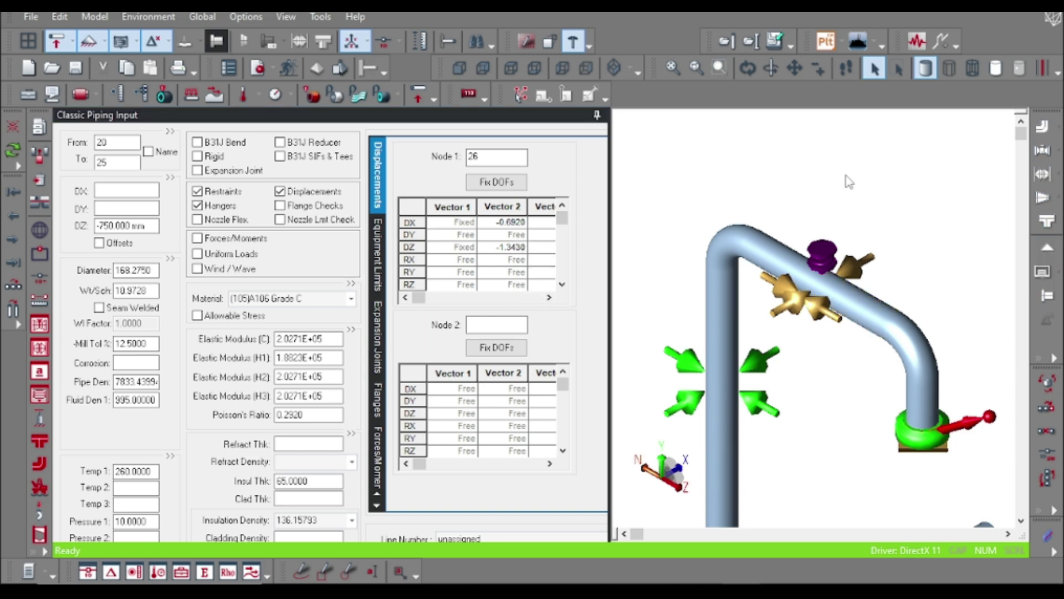
click(288, 69)
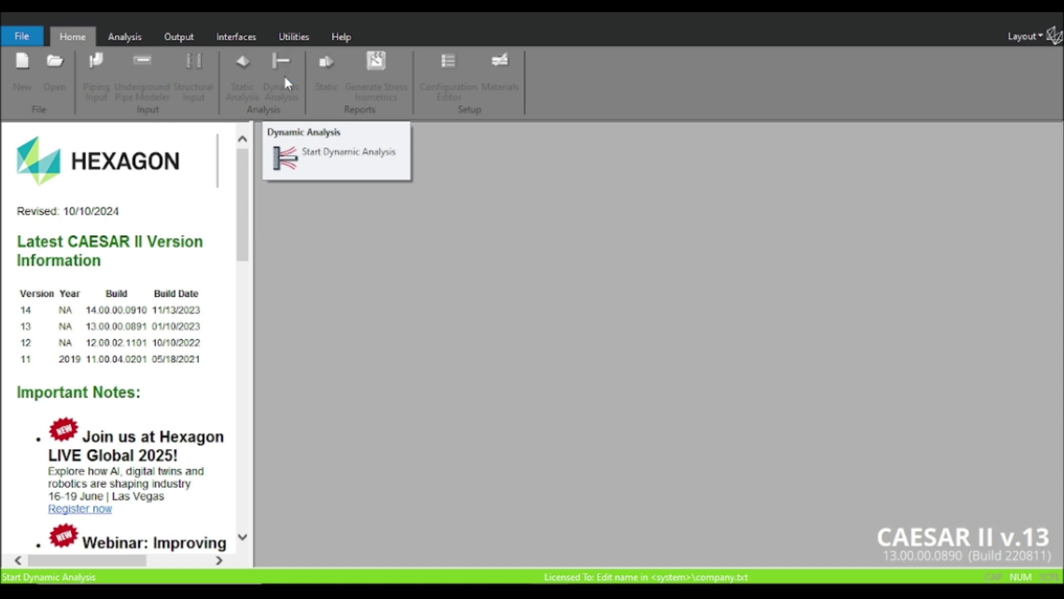
click(285, 78)
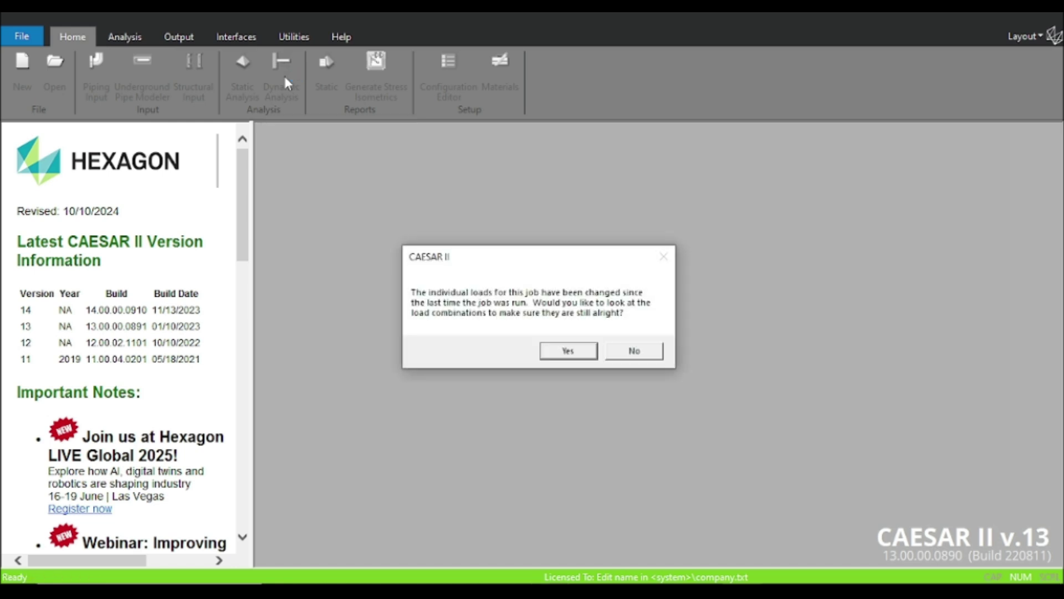
click(562, 356)
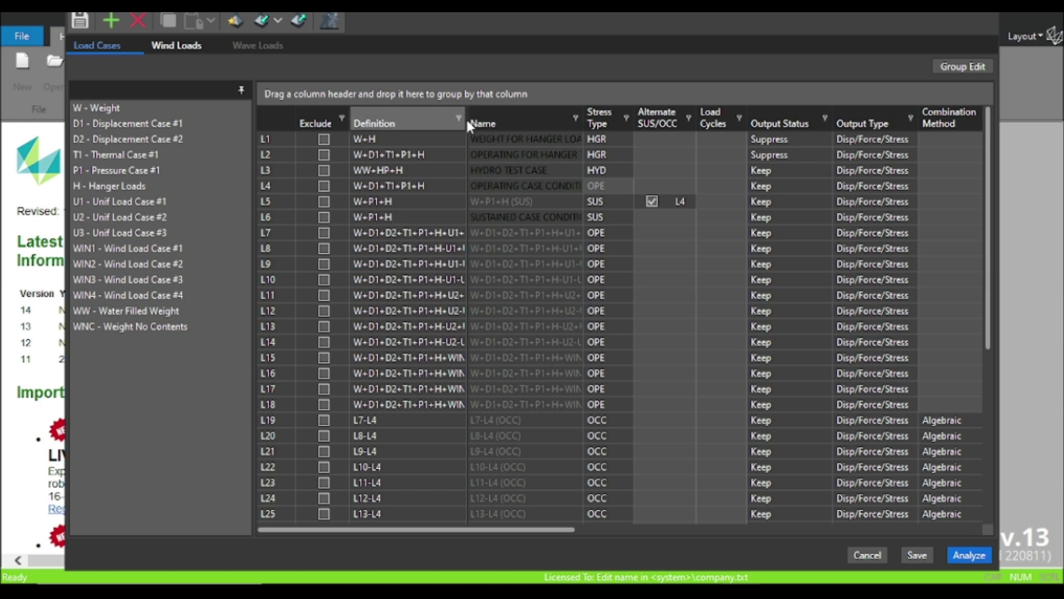
click(550, 140)
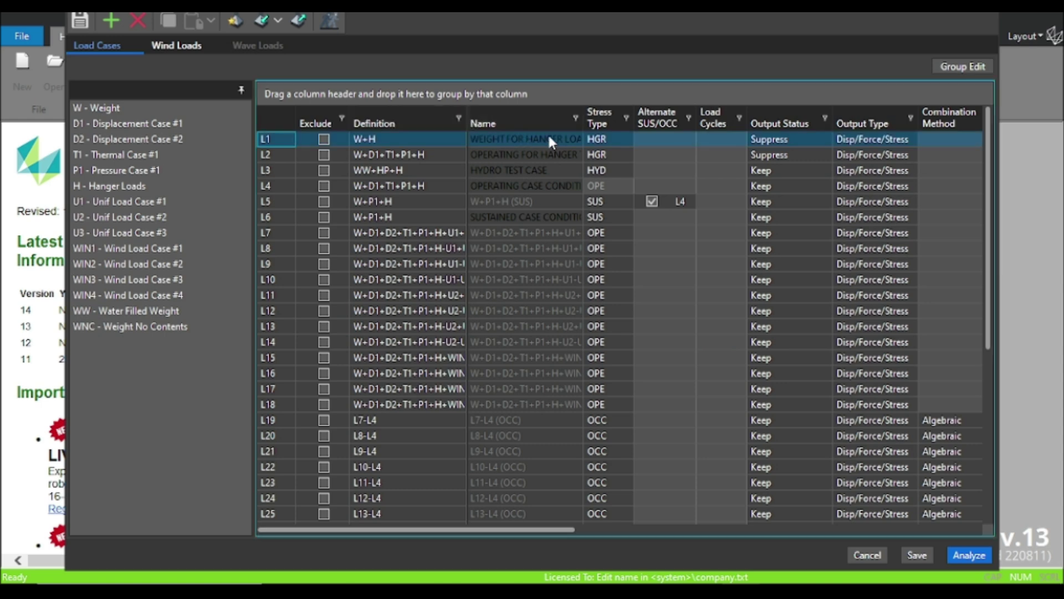
double_click(466, 123)
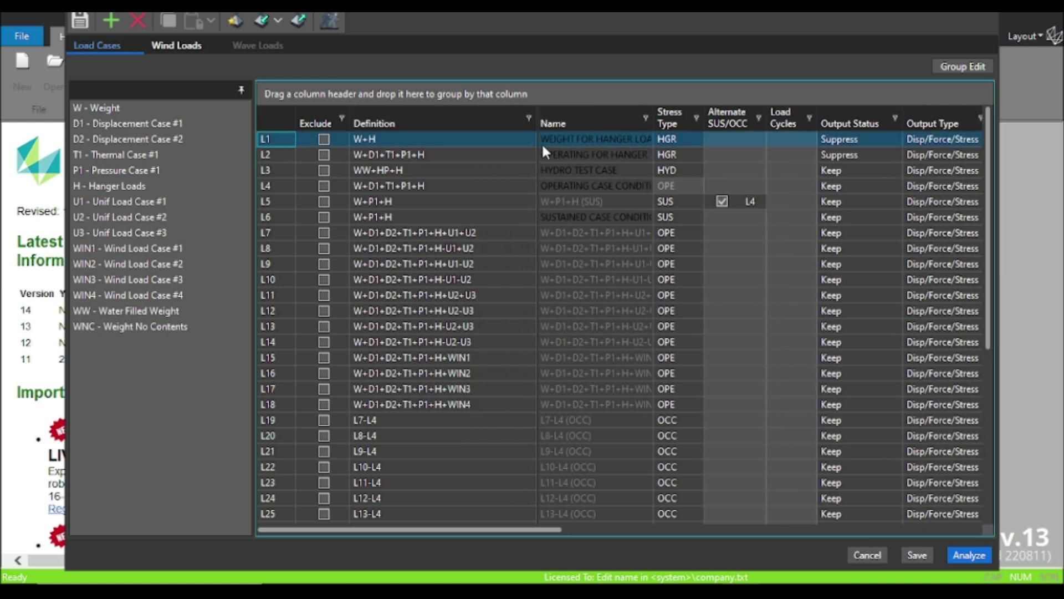
drag(403, 231, 436, 404)
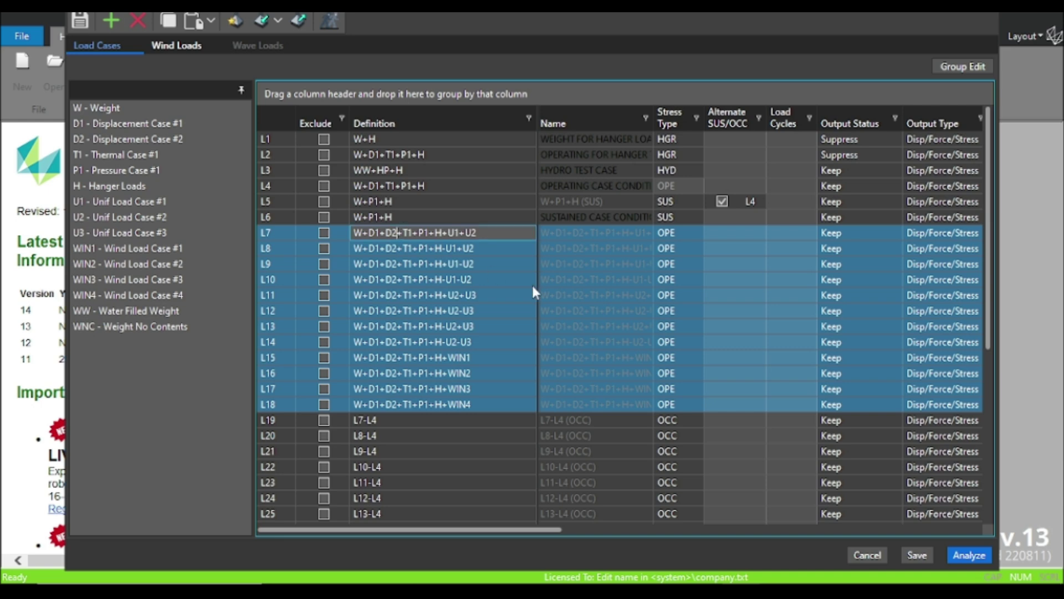
key(BackSpace)
key(BackSpace)
key(BackSpace)
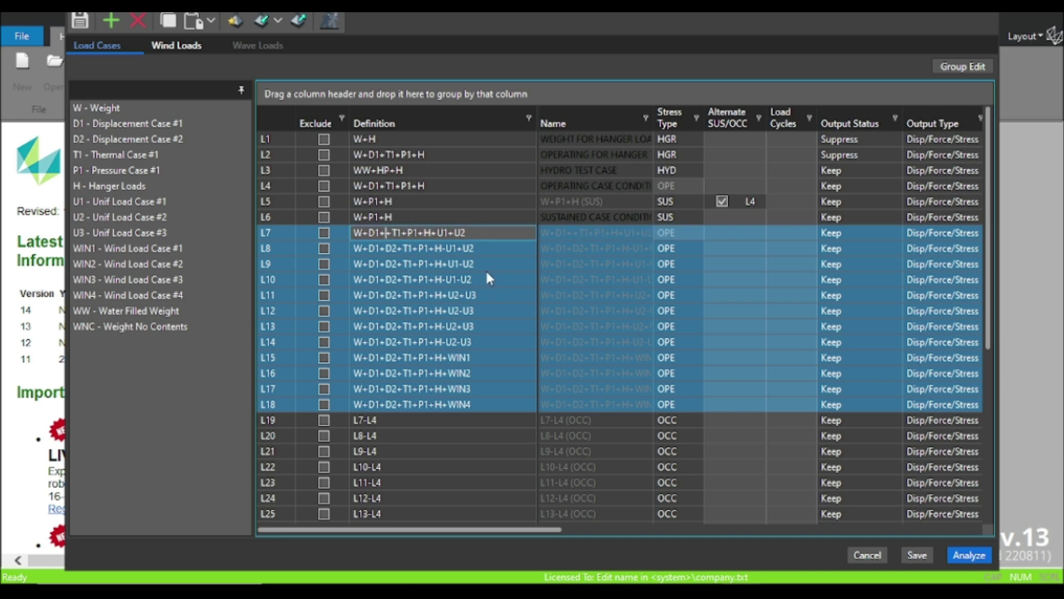
click(472, 216)
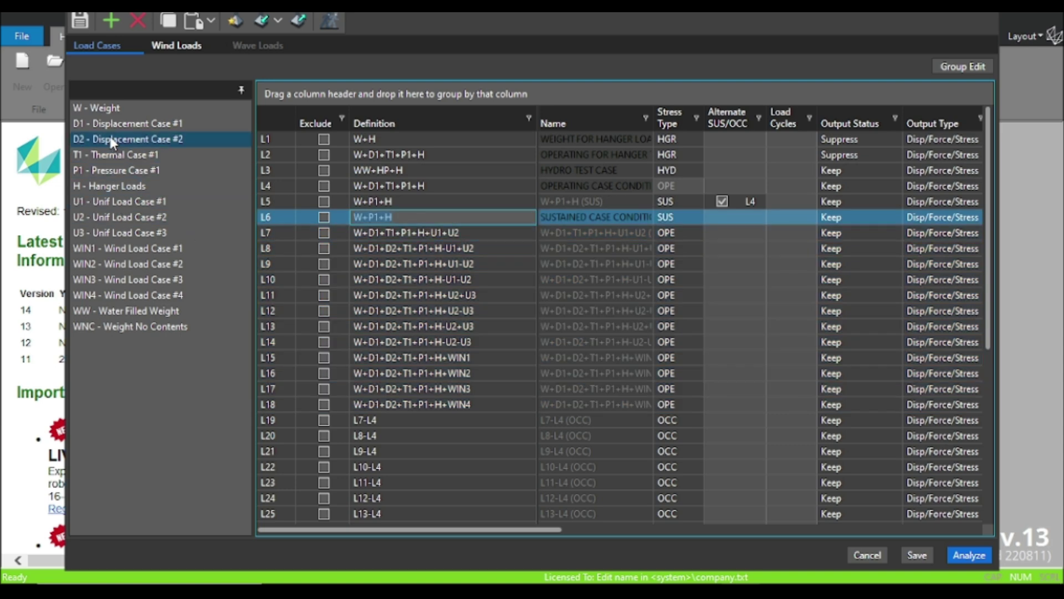
drag(139, 154, 472, 235)
click(121, 145)
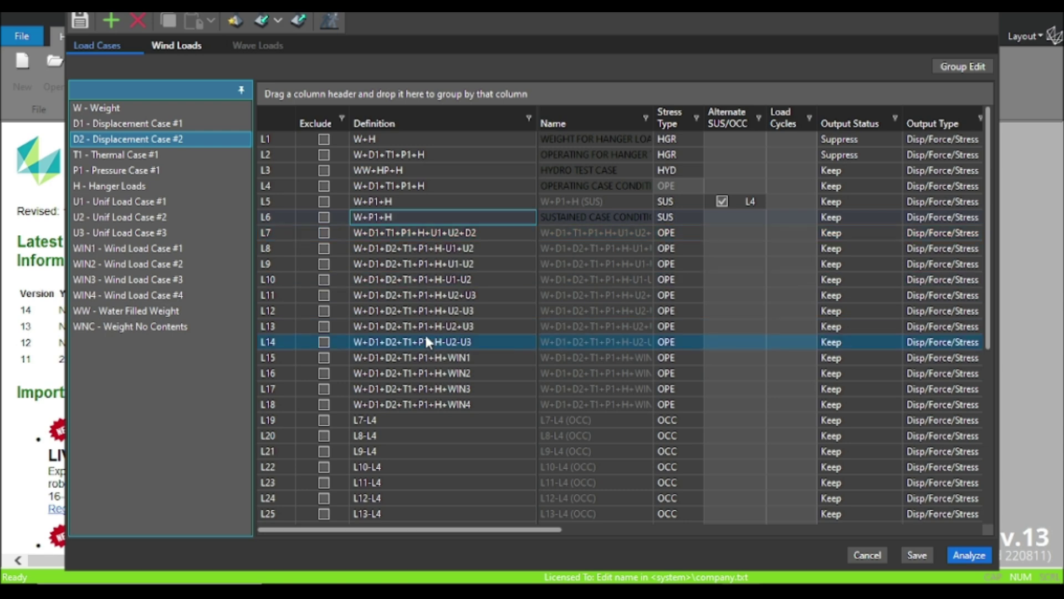
click(495, 374)
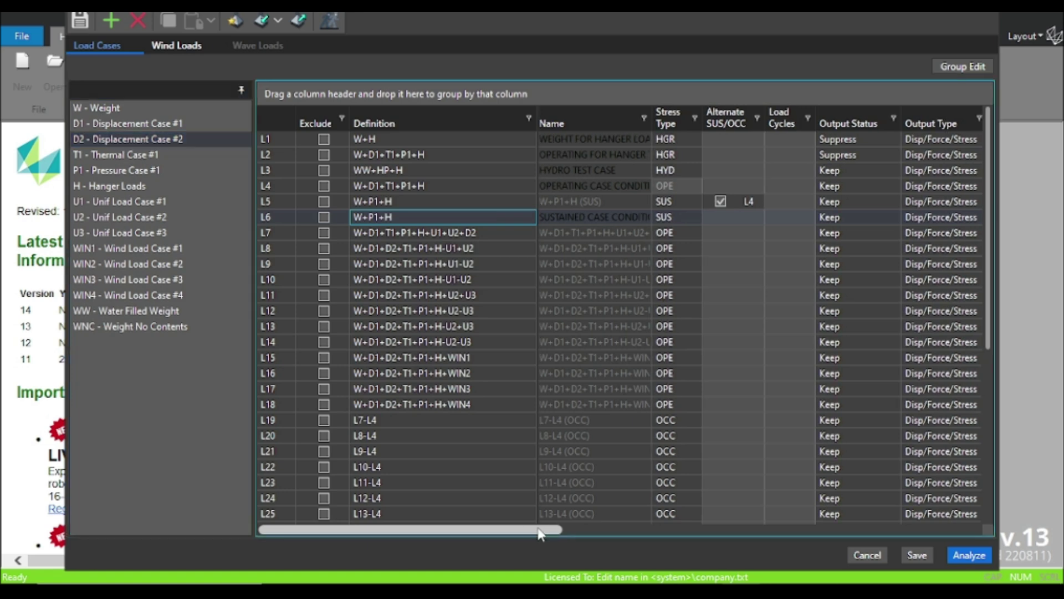
- Confirm the Snubbers Active setting stays ticked for operating cases L7 through L18
drag(524, 530, 663, 526)
click(663, 530)
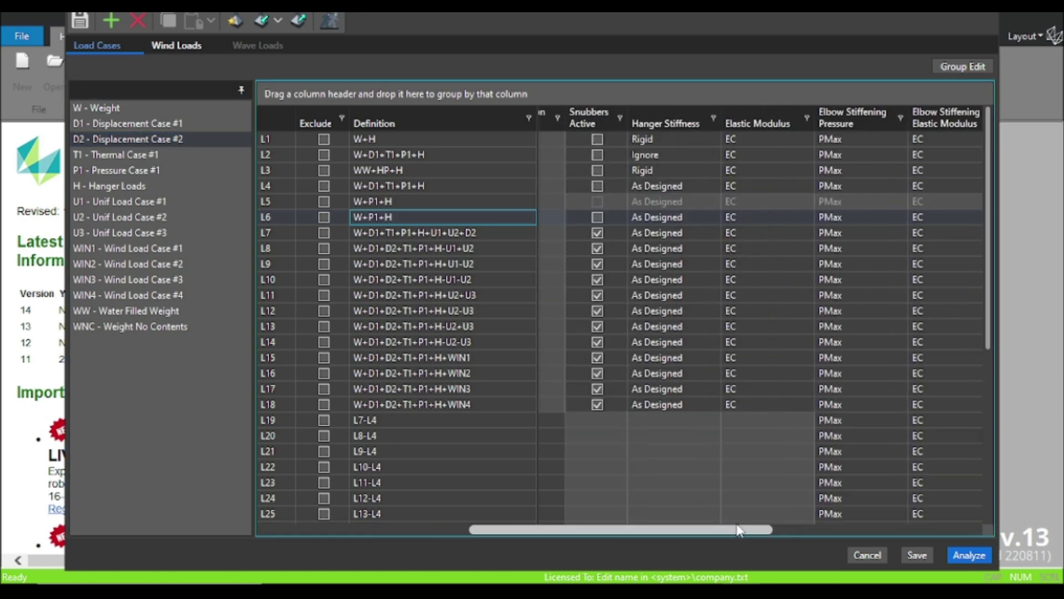
click(591, 235)
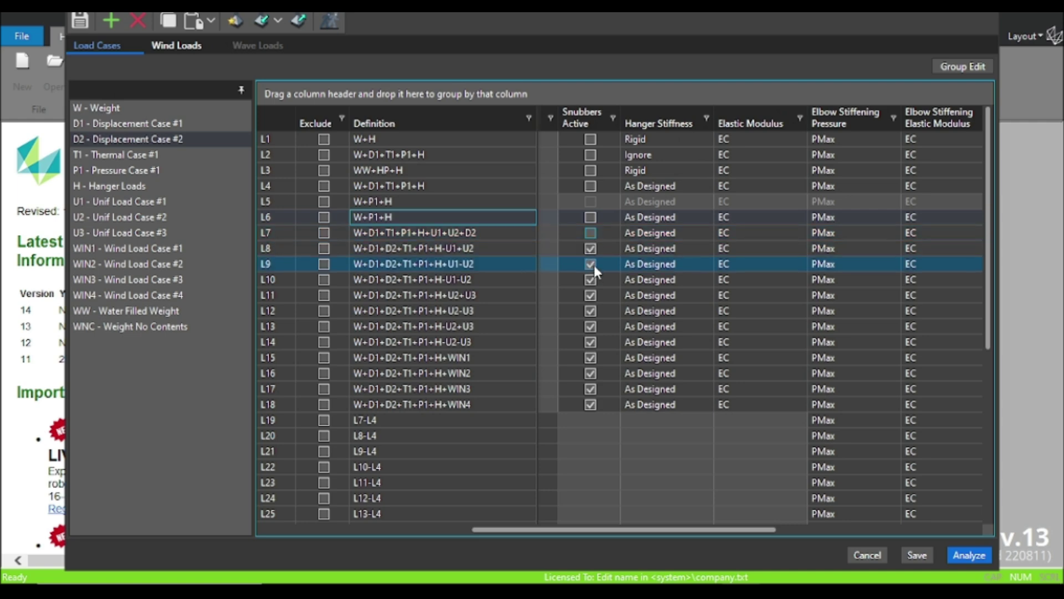
click(590, 234)
click(583, 298)
- Run the load case analysis, accepting the hanger pre-load and undefined HP load warnings
click(968, 555)
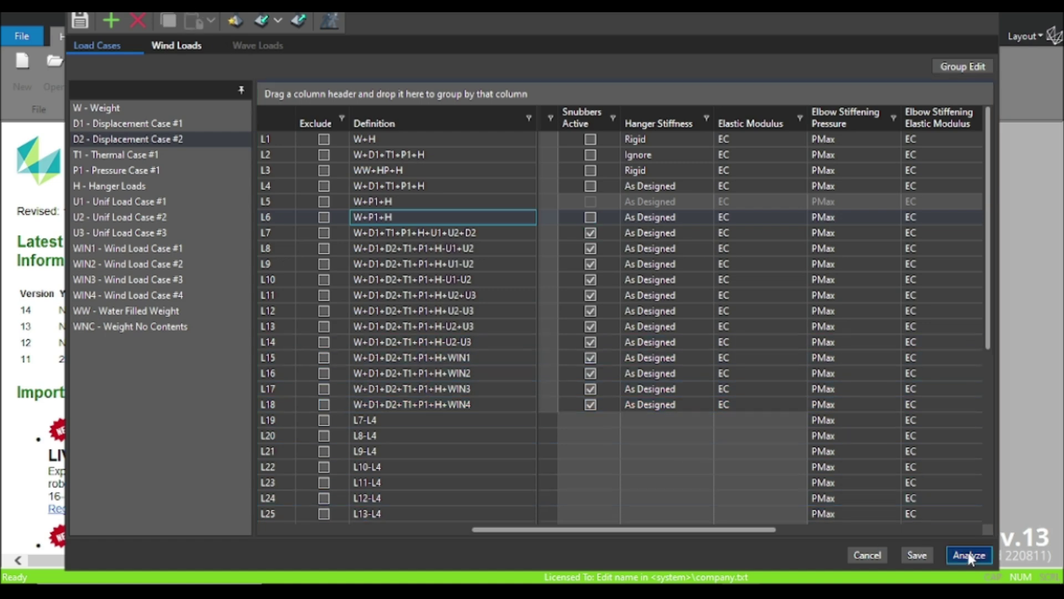
click(654, 351)
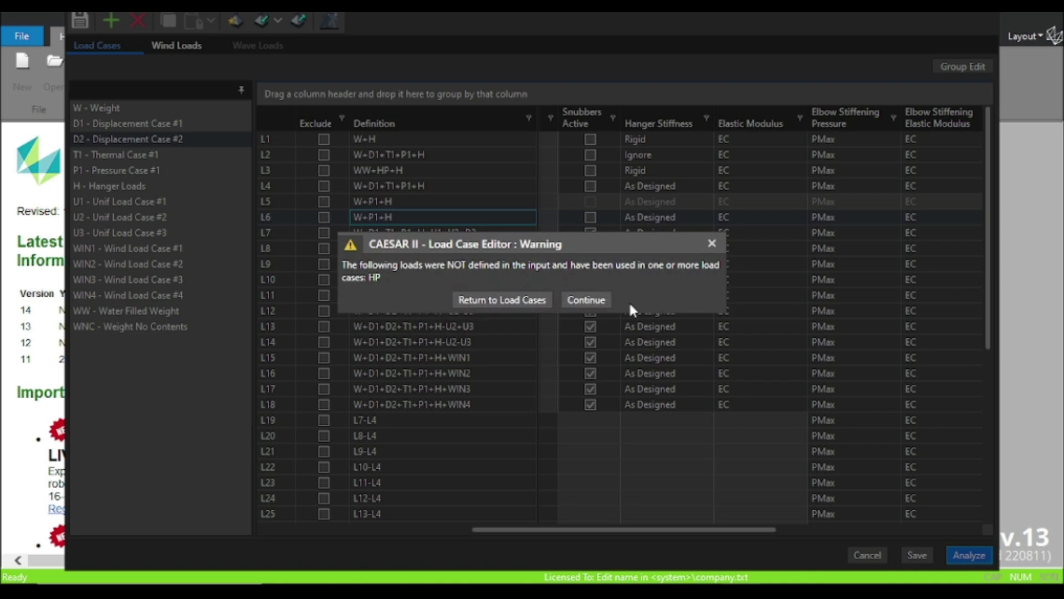
click(560, 297)
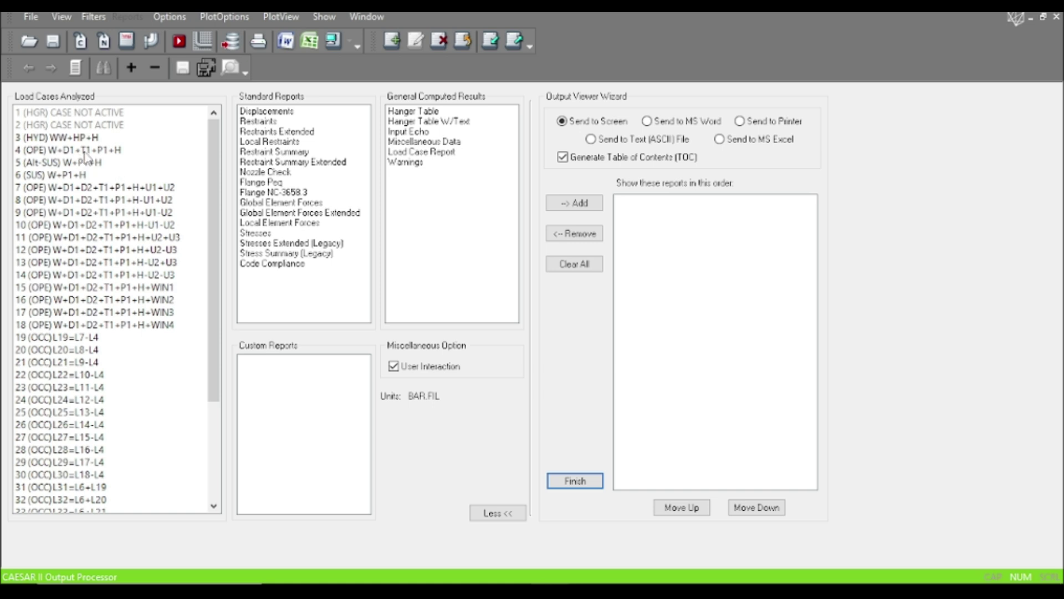
- Select load cases 4 and 7–18 and view the Restraint Summary Extended report on screen
click(85, 153)
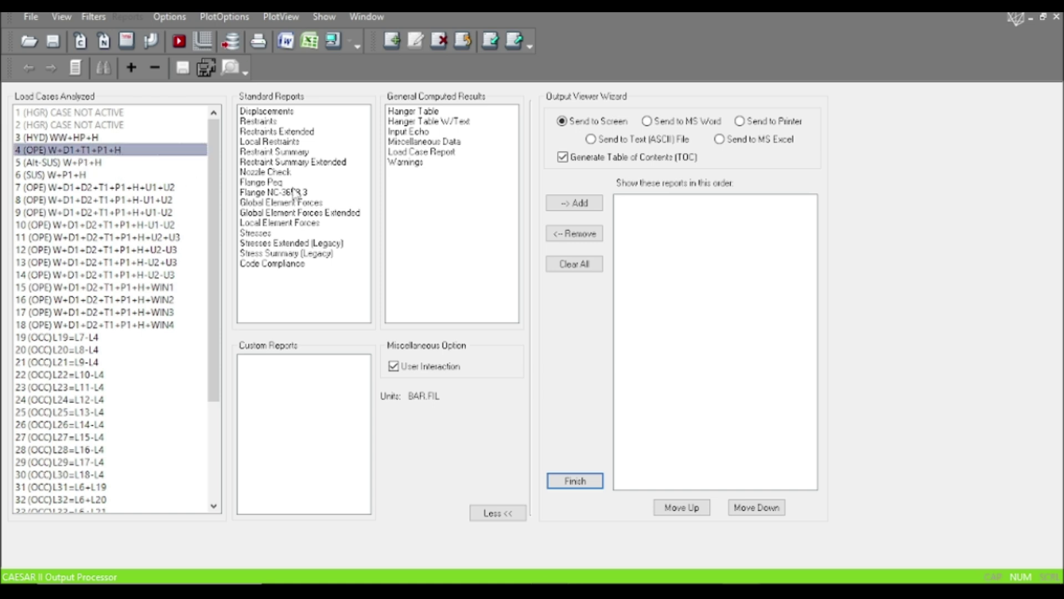
click(127, 189)
drag(129, 192, 111, 328)
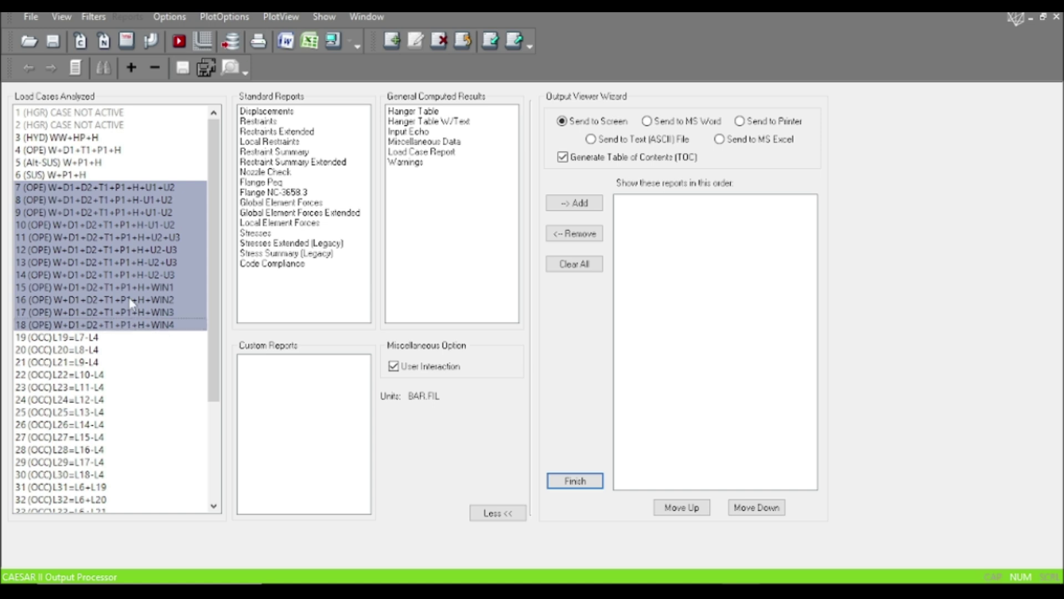
ctrl+click(91, 150)
click(279, 163)
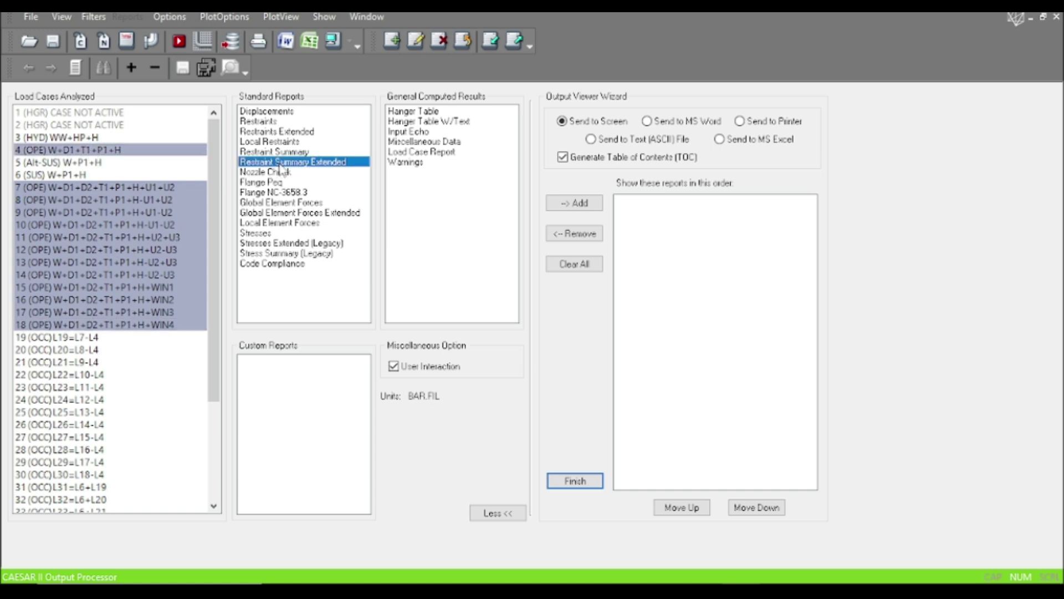
click(333, 38)
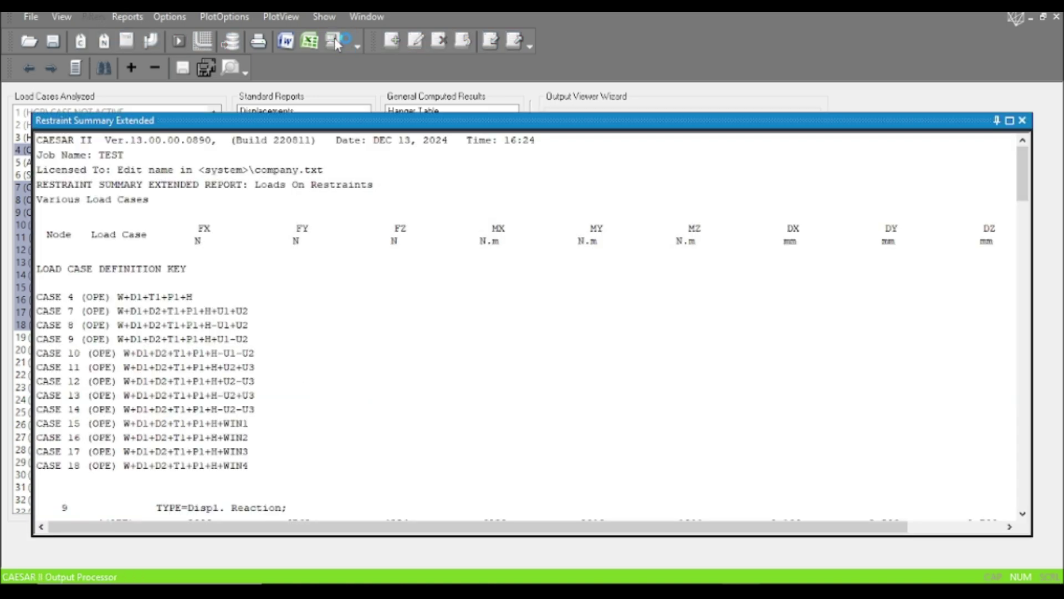
- Highlight node 25's FX and FZ snubber loads and DX and DZ displacements in the report
scroll(391, 372, down, 5)
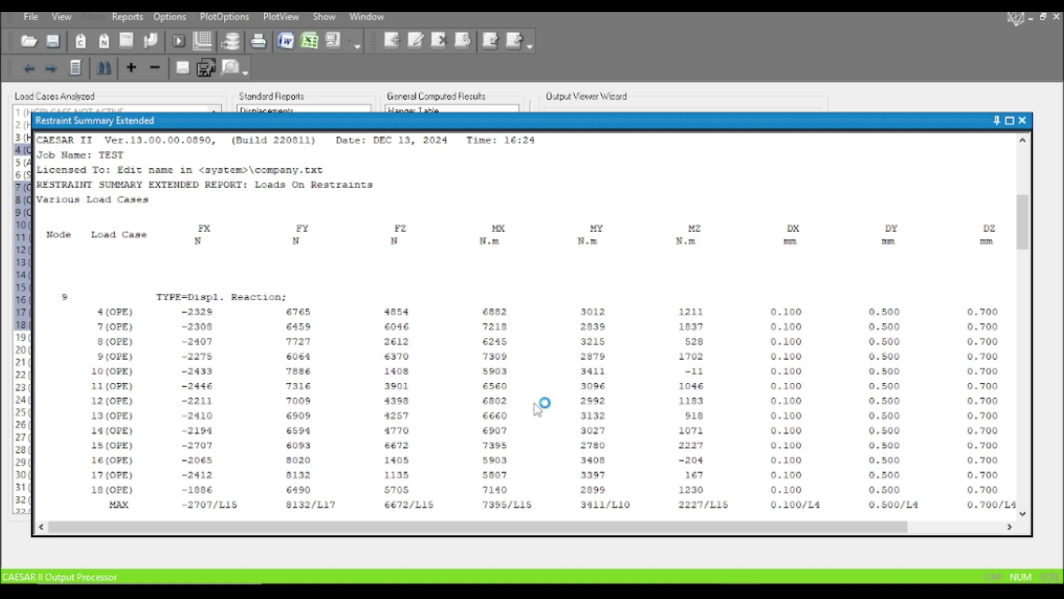
scroll(536, 408, down, 2)
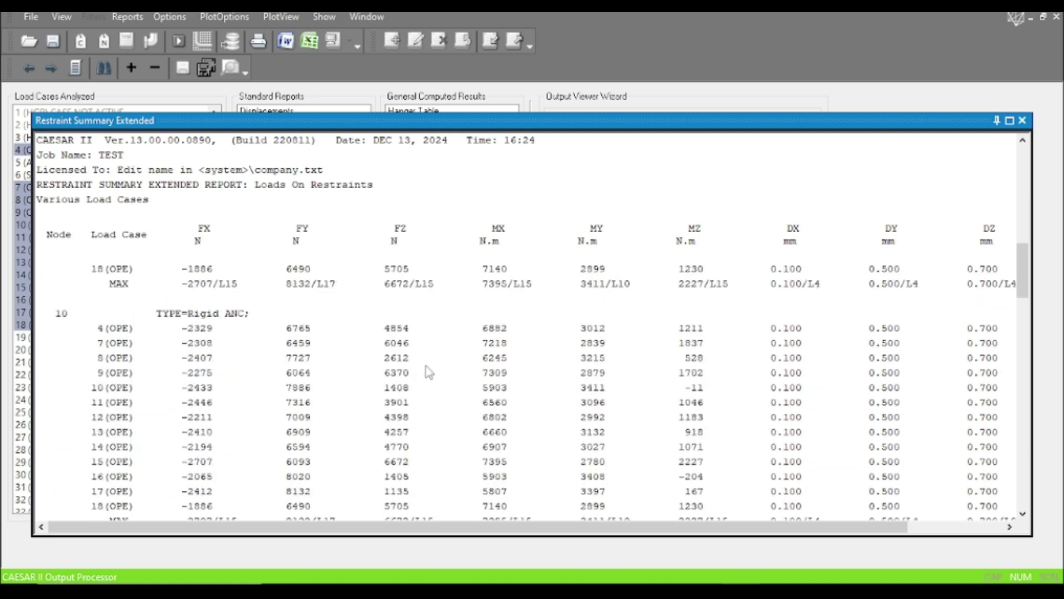
scroll(239, 379, down, 2)
scroll(239, 379, down, 2)
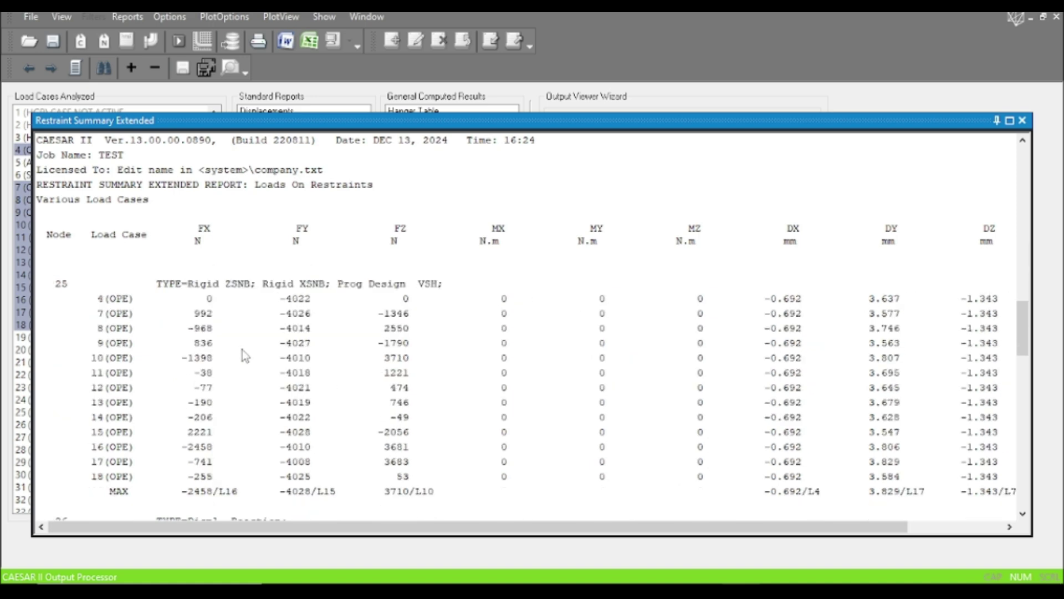
drag(790, 302, 798, 411)
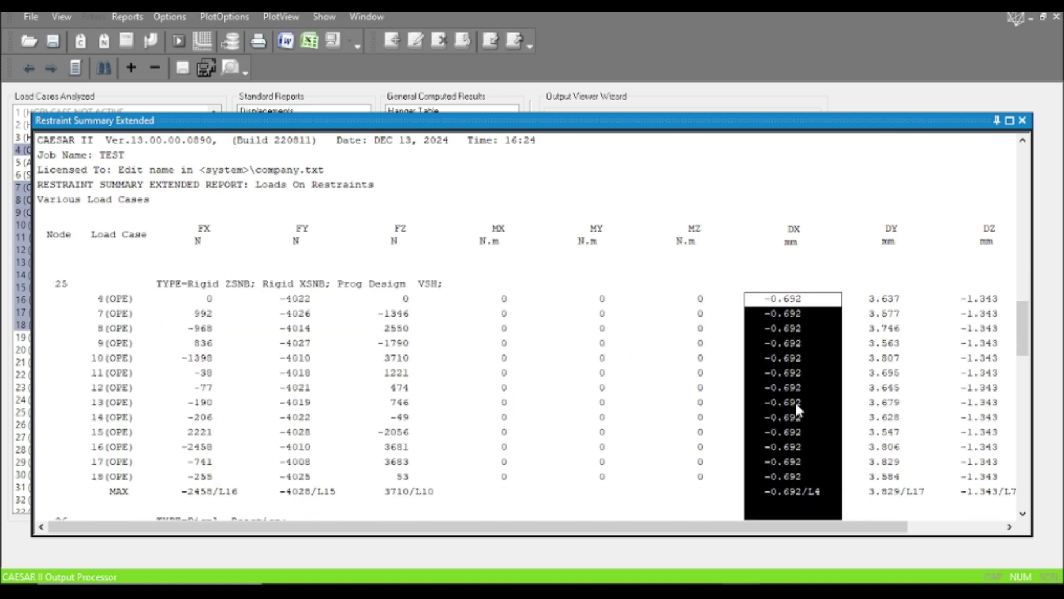
drag(976, 302, 990, 469)
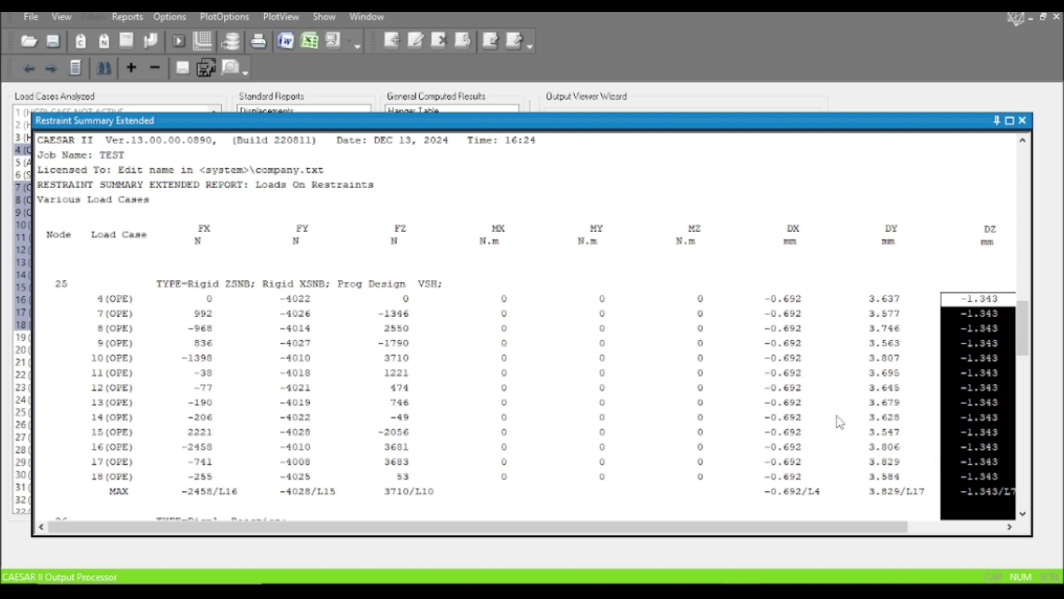
click(201, 294)
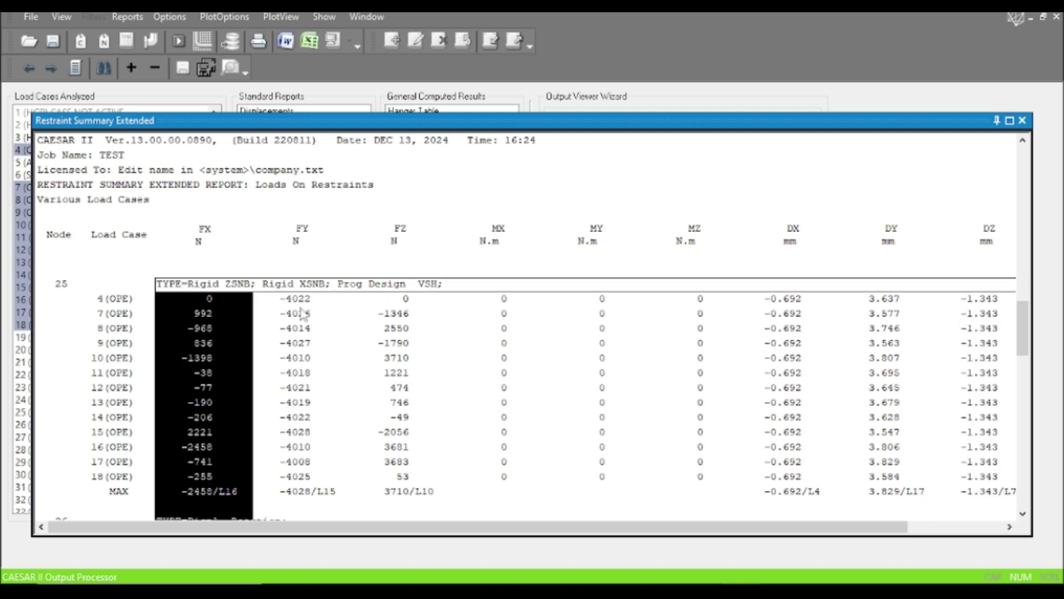
click(402, 299)
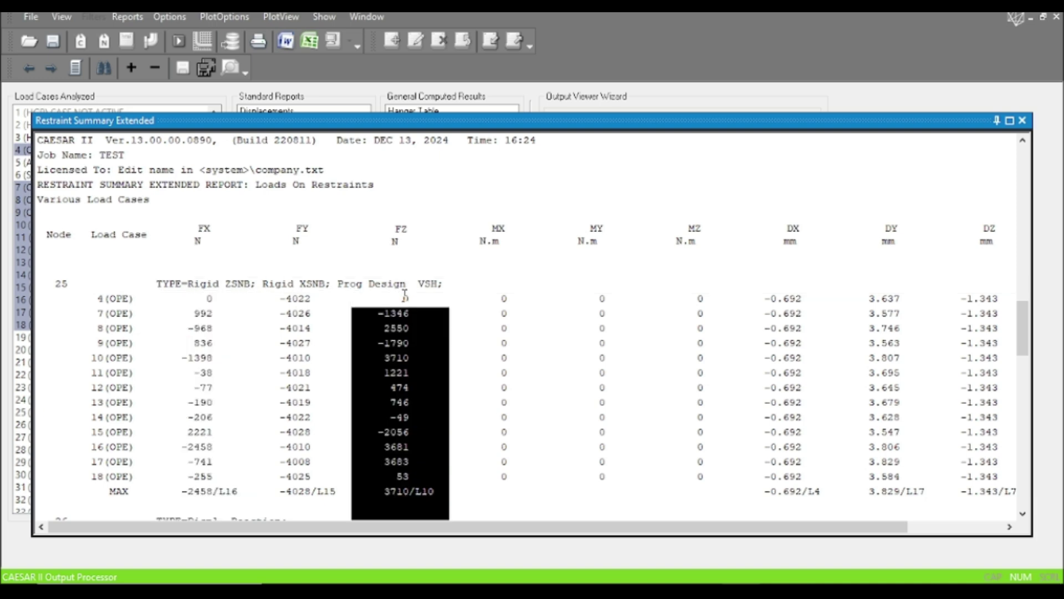
key(Right)
key(Right)
drag(768, 300, 969, 444)
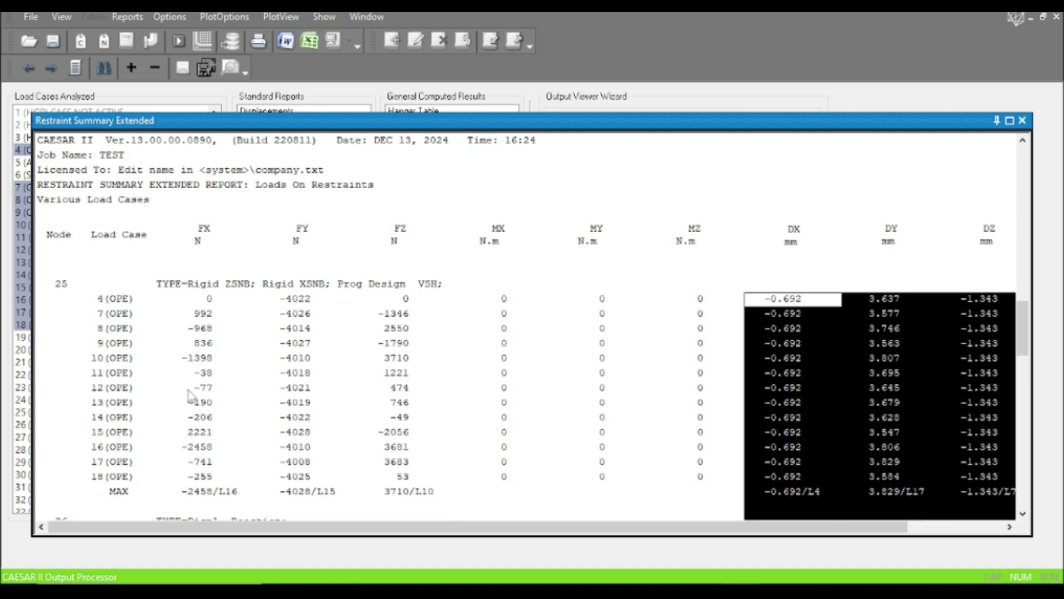
drag(205, 299, 959, 440)
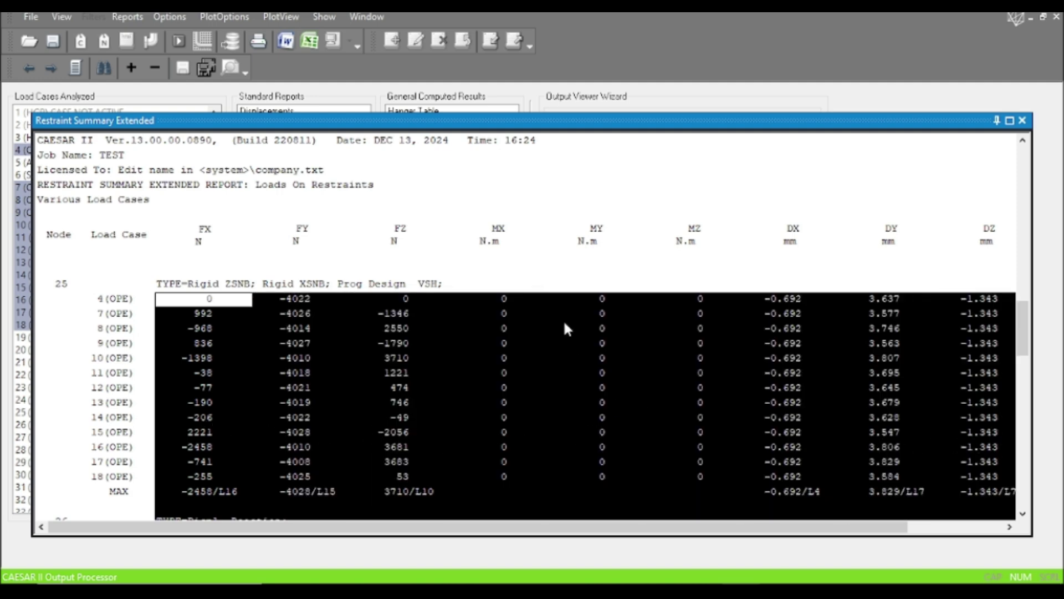
- Close the restraint summary report and return from the results to Piping Input
scroll(558, 367, down, 1)
scroll(558, 366, up, 1)
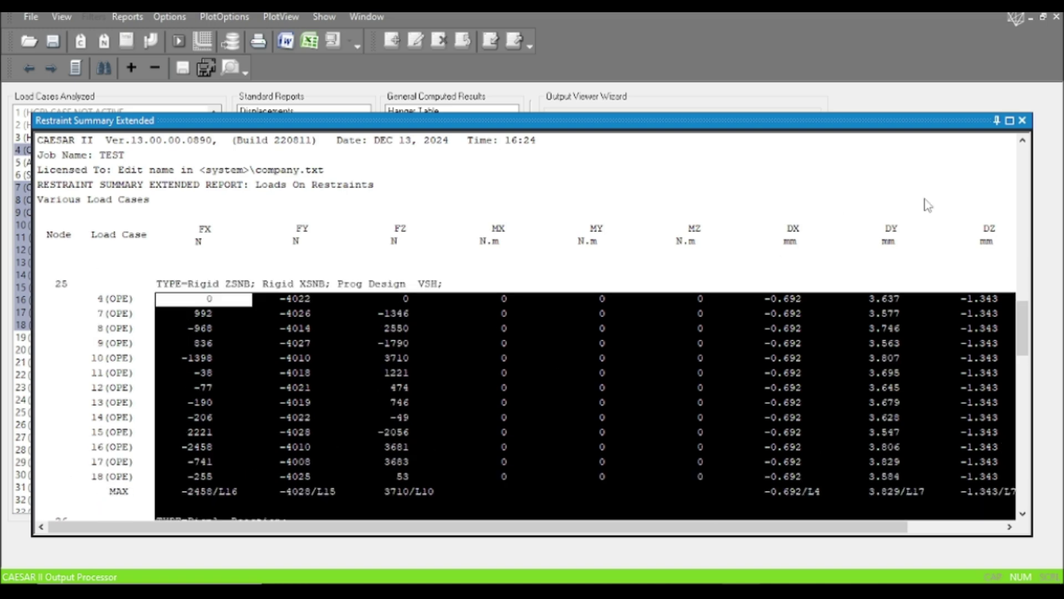
click(1022, 120)
click(147, 43)
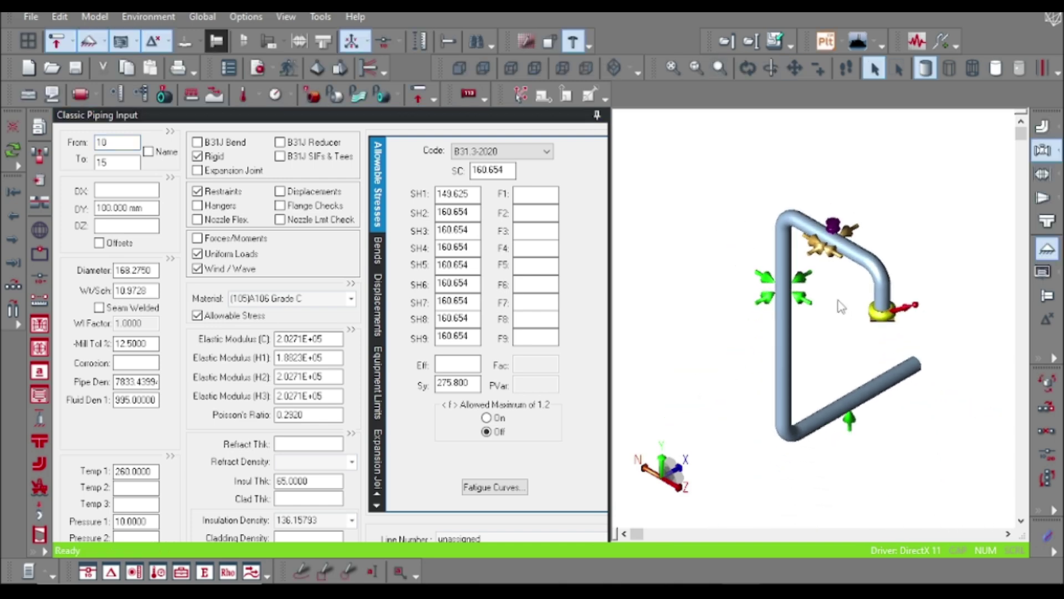
- Zoom and pan the 3D view to show the whole pipe model with node 25's snubbers
scroll(841, 306, up, 5)
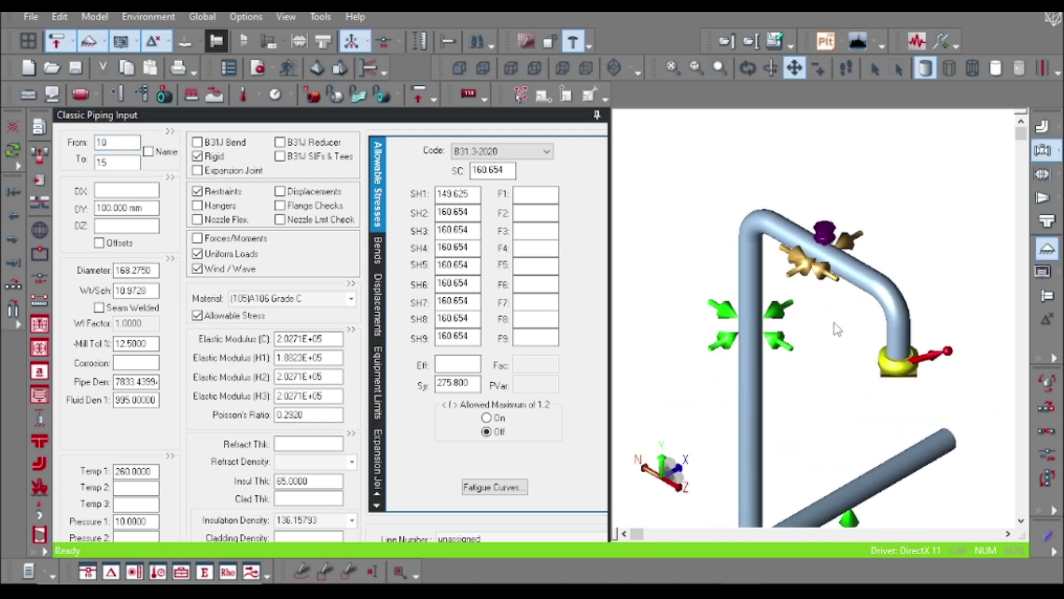
middle_drag(822, 364, 807, 329)
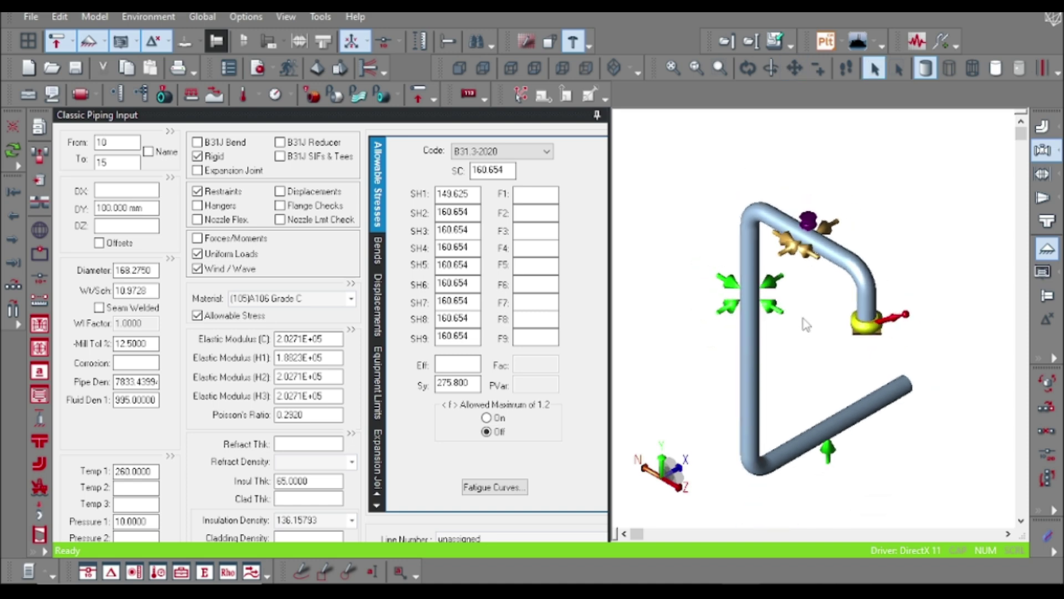
scroll(812, 302, down, 2)
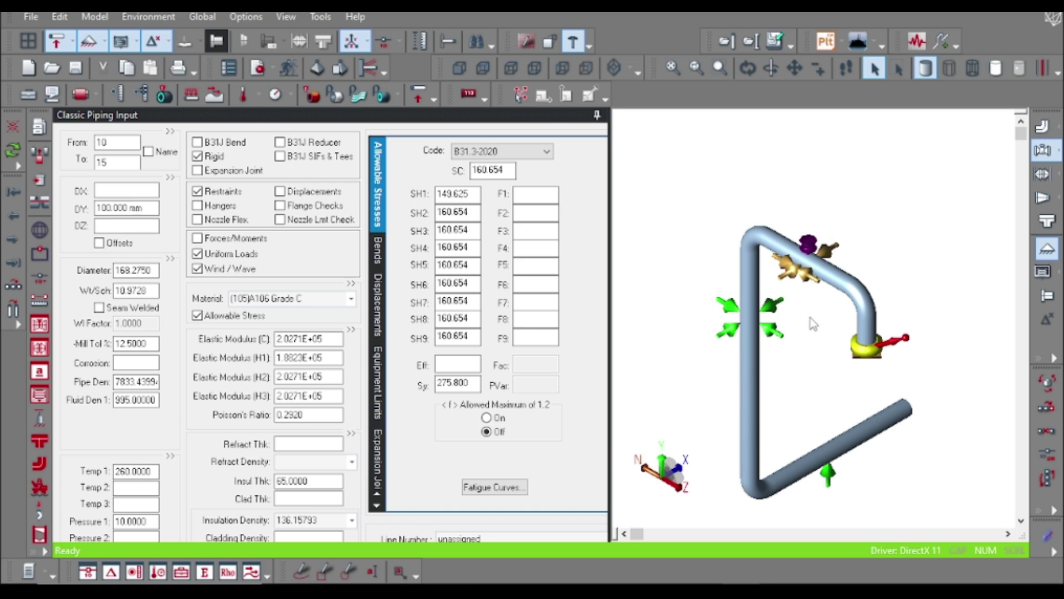
scroll(815, 339, up, 3)
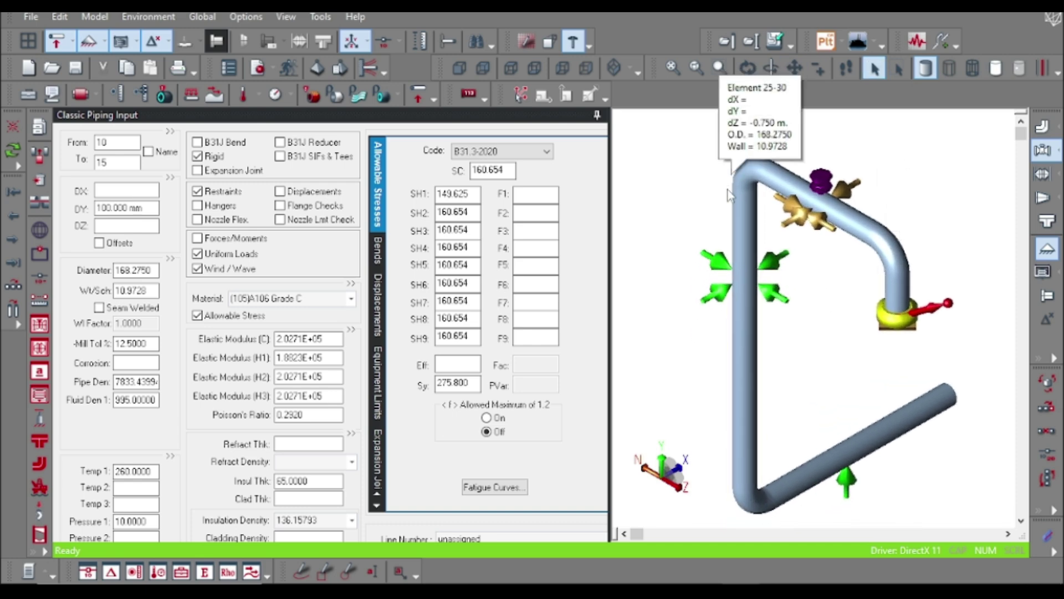
mouse_move(764, 246)
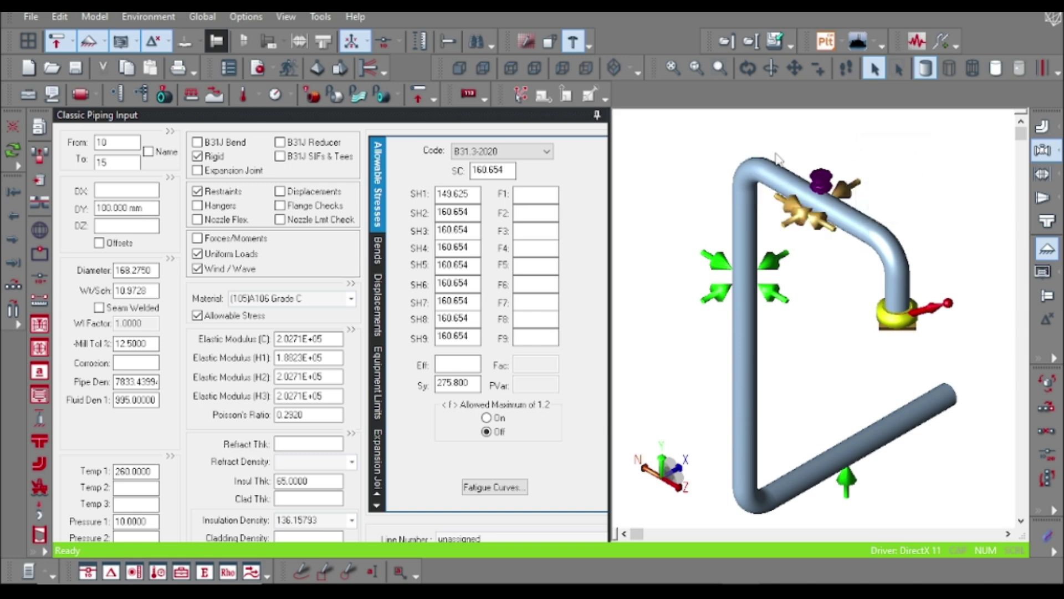
mouse_move(767, 176)
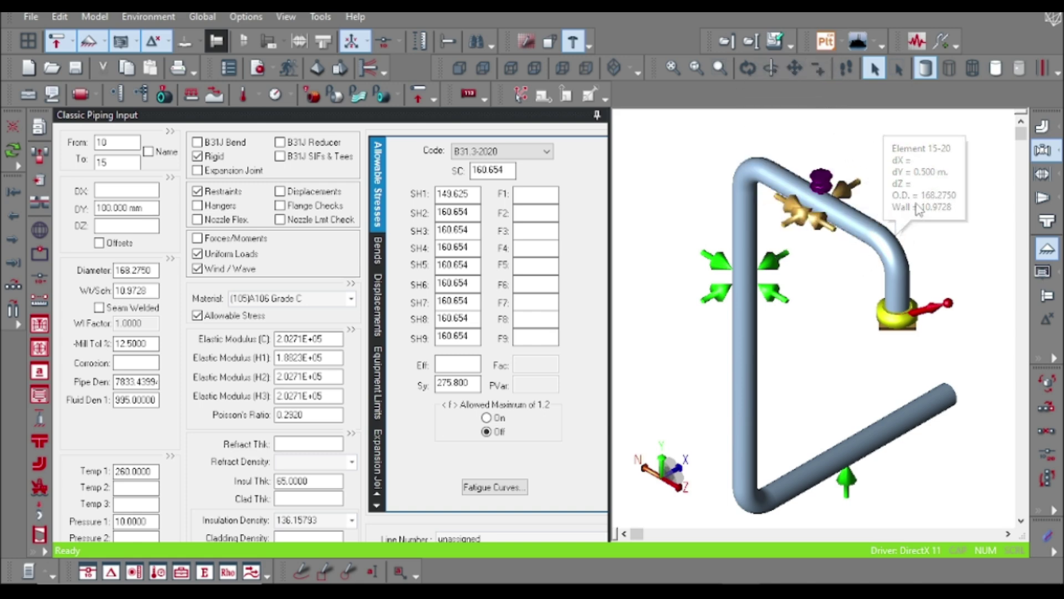
scroll(972, 387, down, 2)
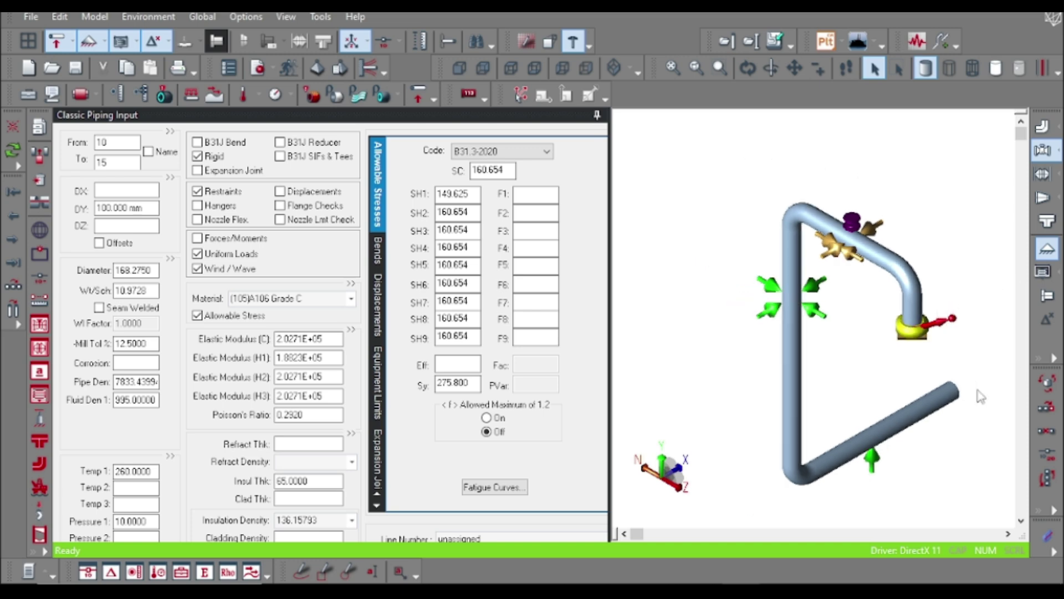
middle_drag(980, 403, 944, 353)
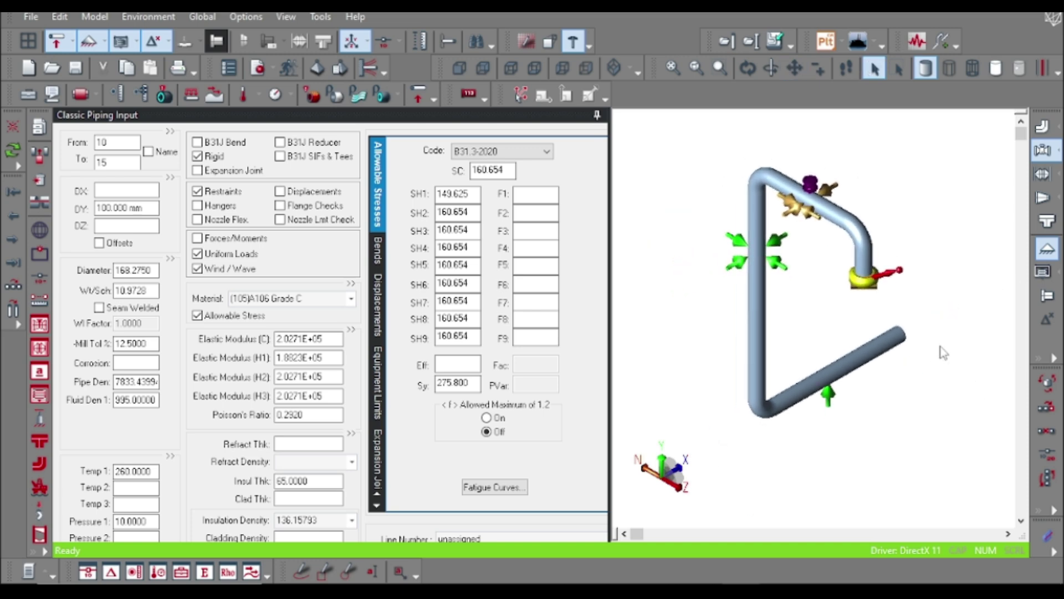